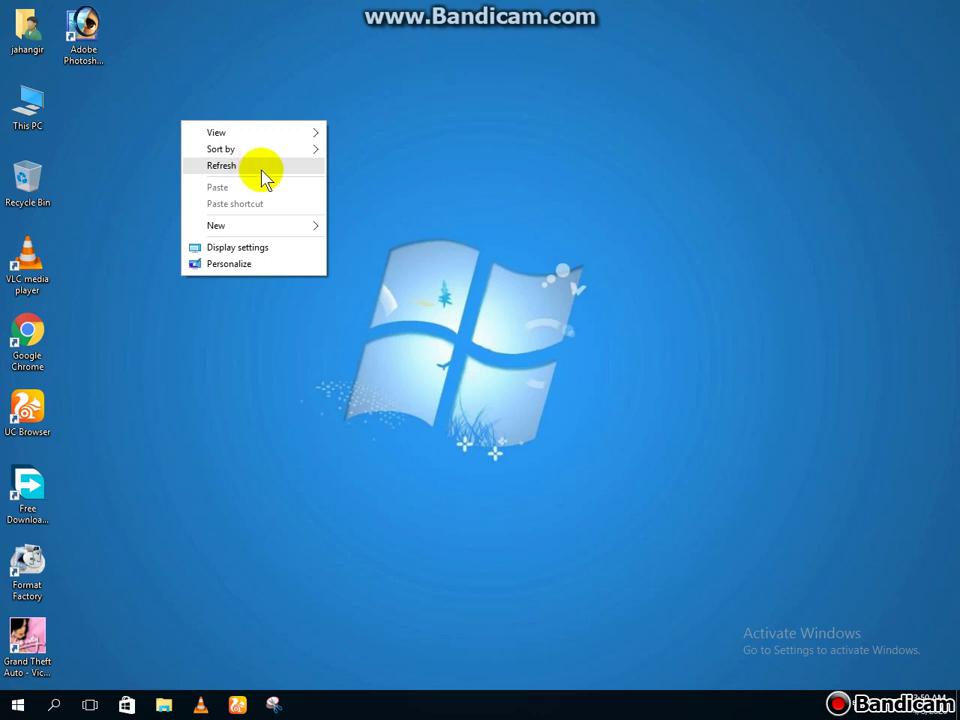
pyautogui.rightClick(221, 141)
pyautogui.rightClick(191, 130)
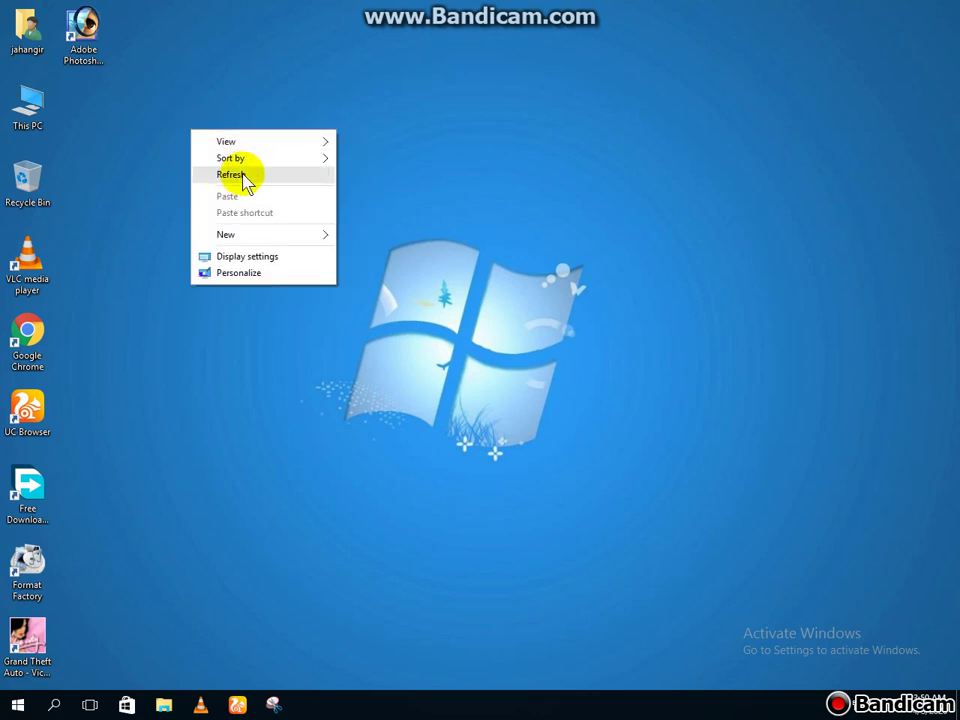
pyautogui.click(243, 176)
pyautogui.rightClick(221, 142)
pyautogui.click(274, 189)
pyautogui.rightClick(211, 137)
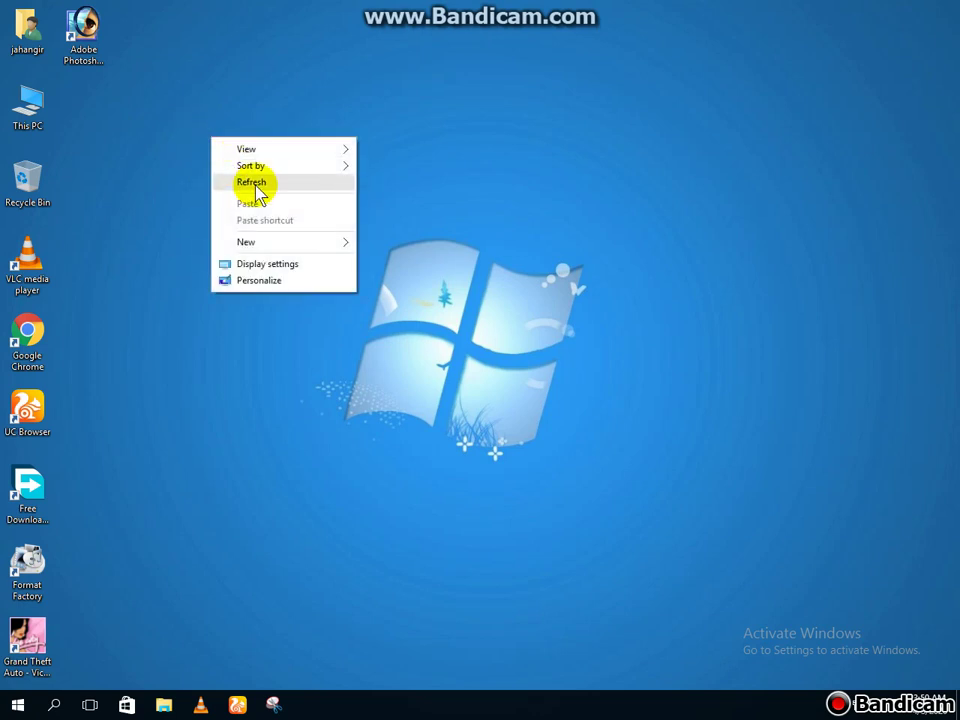
pyautogui.click(257, 190)
pyautogui.rightClick(193, 136)
pyautogui.click(246, 189)
pyautogui.rightClick(178, 129)
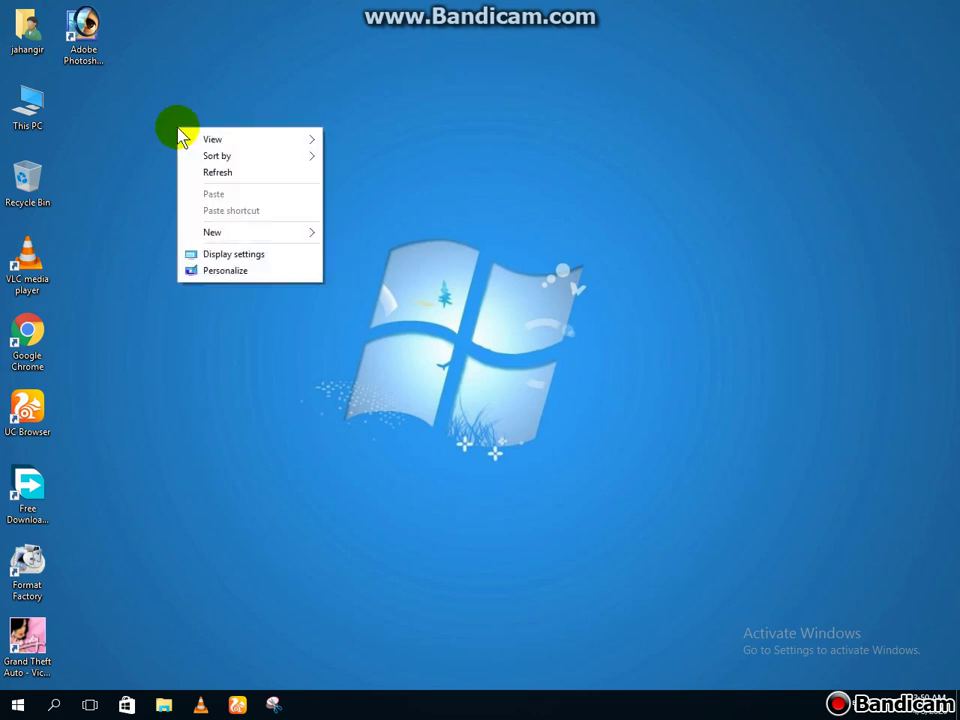
pyautogui.click(225, 174)
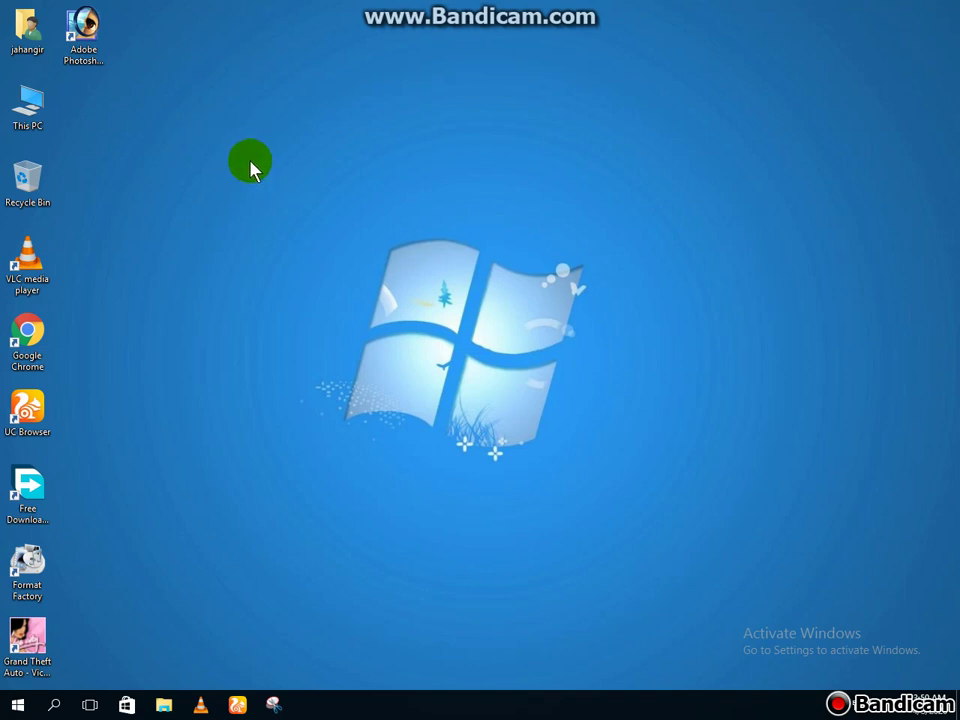
pyautogui.rightClick(221, 144)
pyautogui.click(263, 191)
pyautogui.rightClick(178, 130)
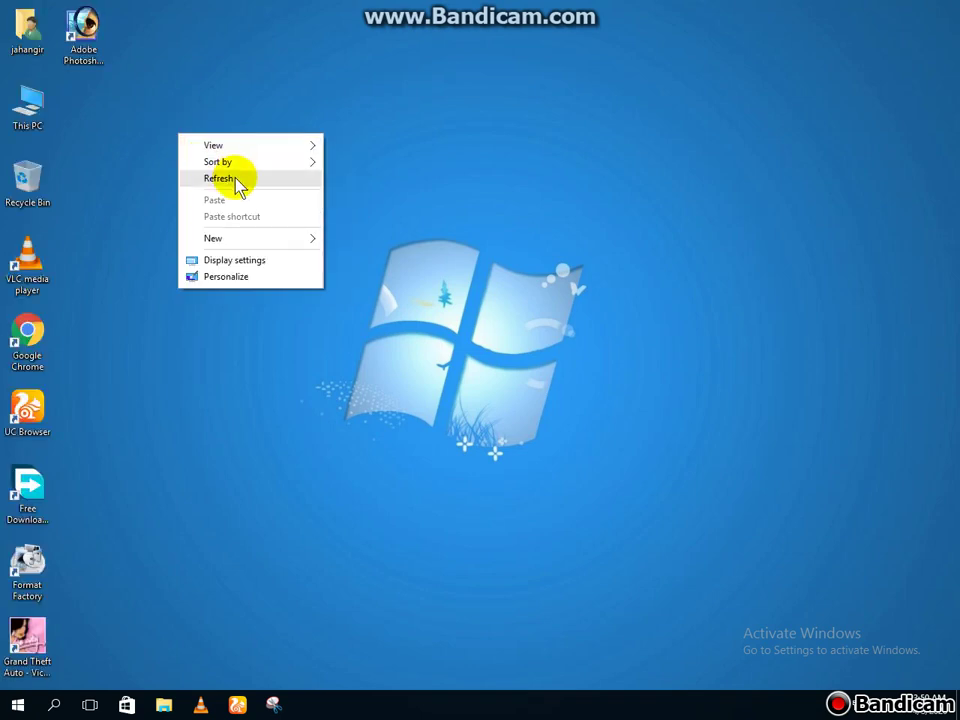
pyautogui.click(234, 178)
pyautogui.rightClick(178, 129)
pyautogui.click(225, 178)
pyautogui.rightClick(221, 167)
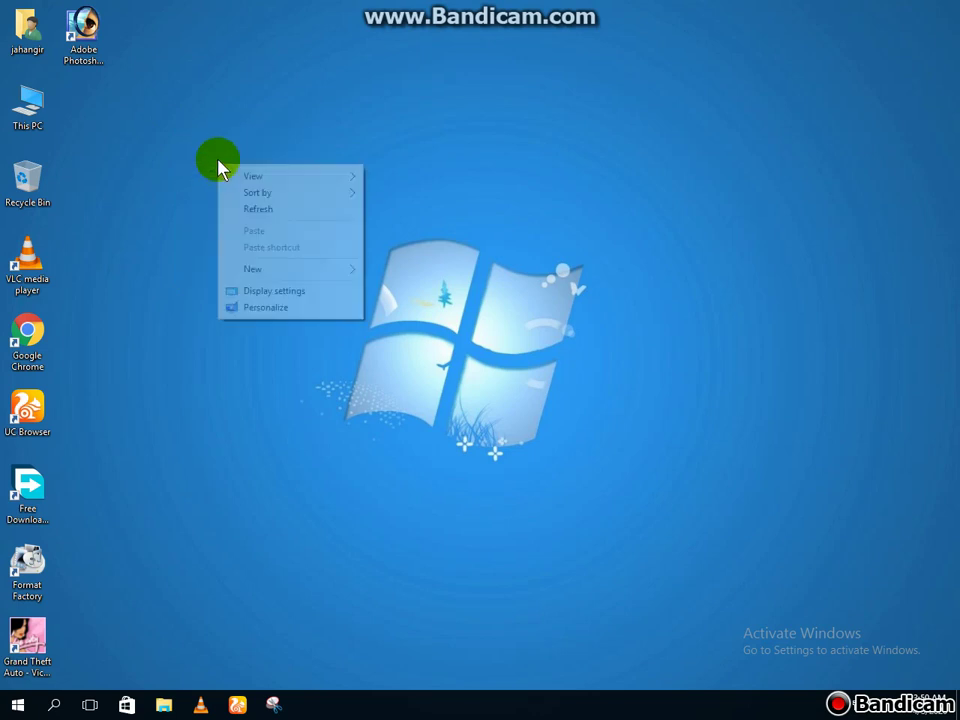
pyautogui.click(255, 210)
pyautogui.rightClick(238, 163)
pyautogui.click(287, 207)
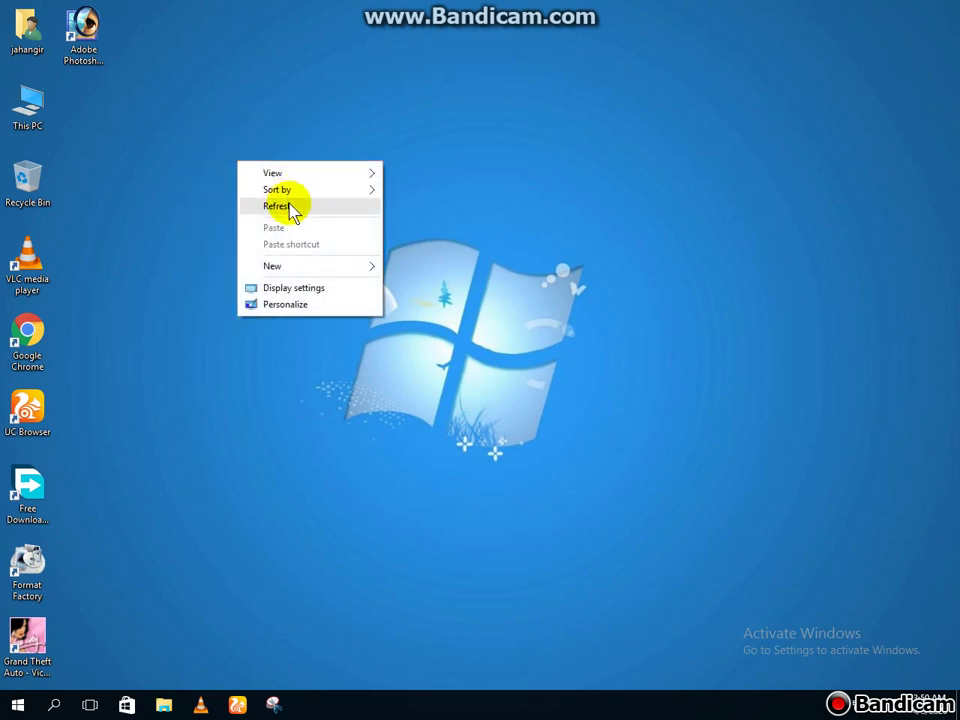
pyautogui.rightClick(238, 164)
pyautogui.click(284, 208)
pyautogui.rightClick(251, 163)
pyautogui.click(303, 207)
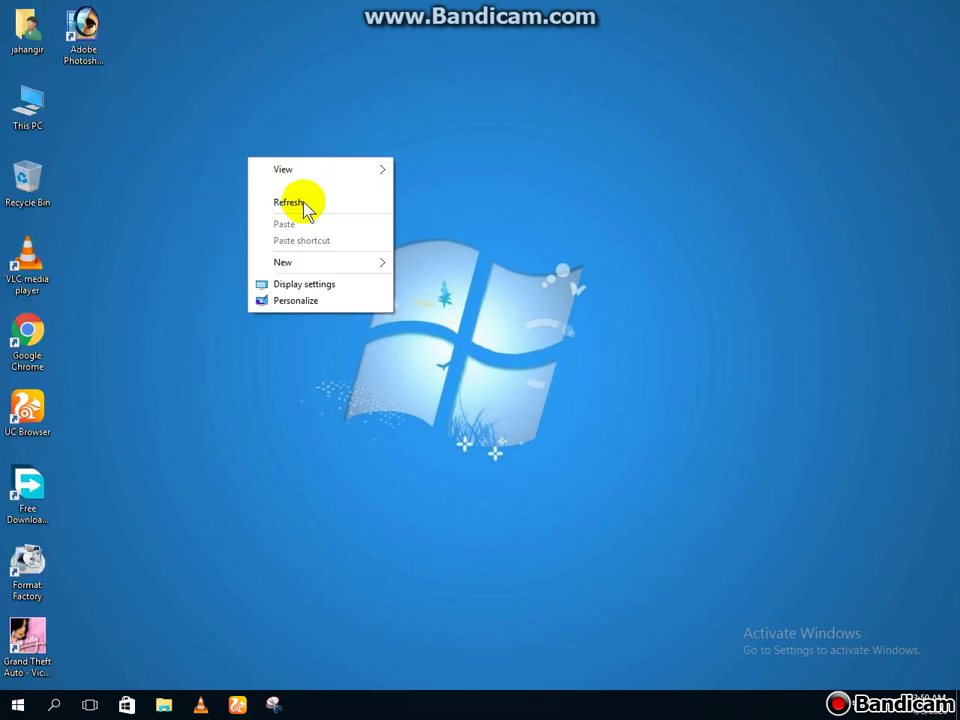
pyautogui.rightClick(231, 146)
pyautogui.click(268, 182)
pyautogui.rightClick(146, 132)
pyautogui.click(223, 183)
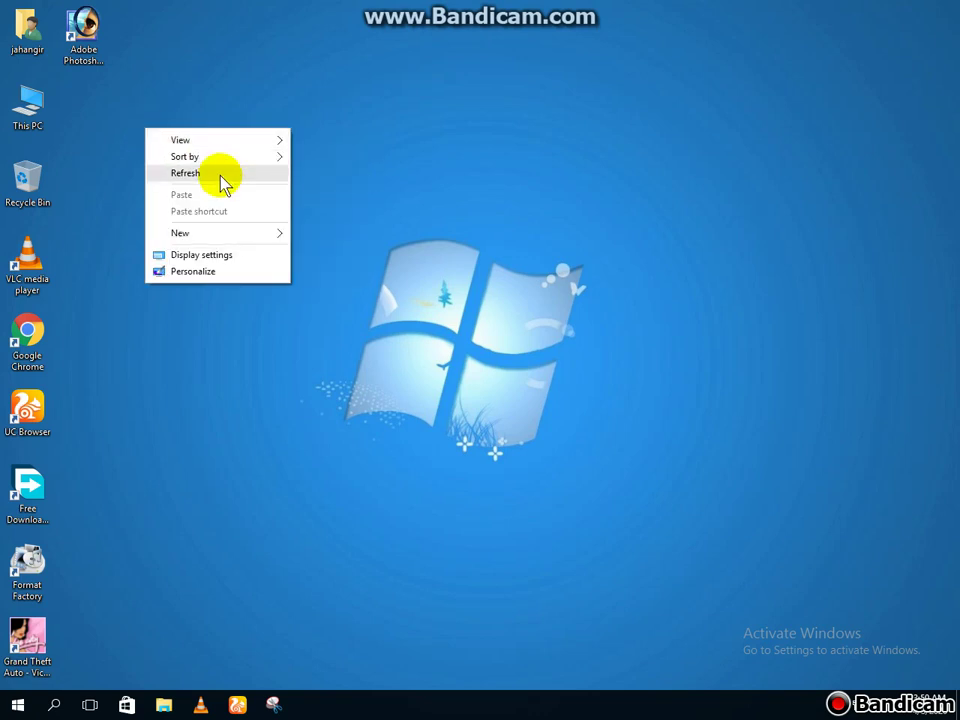
pyautogui.rightClick(149, 134)
pyautogui.click(218, 184)
pyautogui.click(218, 184)
pyautogui.rightClick(190, 146)
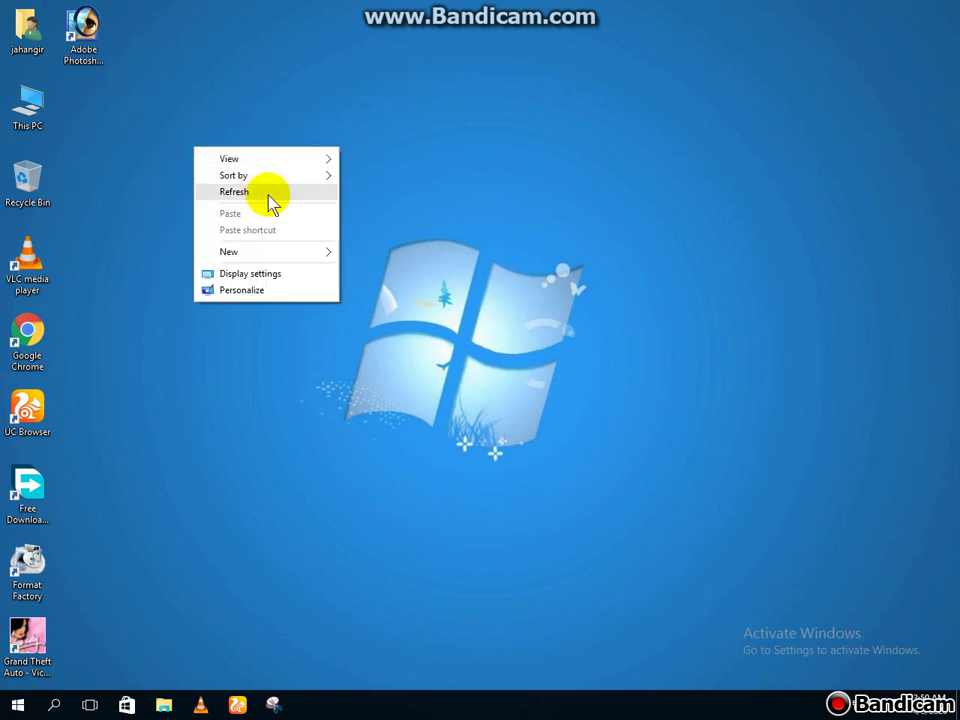
pyautogui.click(272, 204)
pyautogui.rightClick(161, 147)
pyautogui.click(224, 192)
pyautogui.rightClick(206, 167)
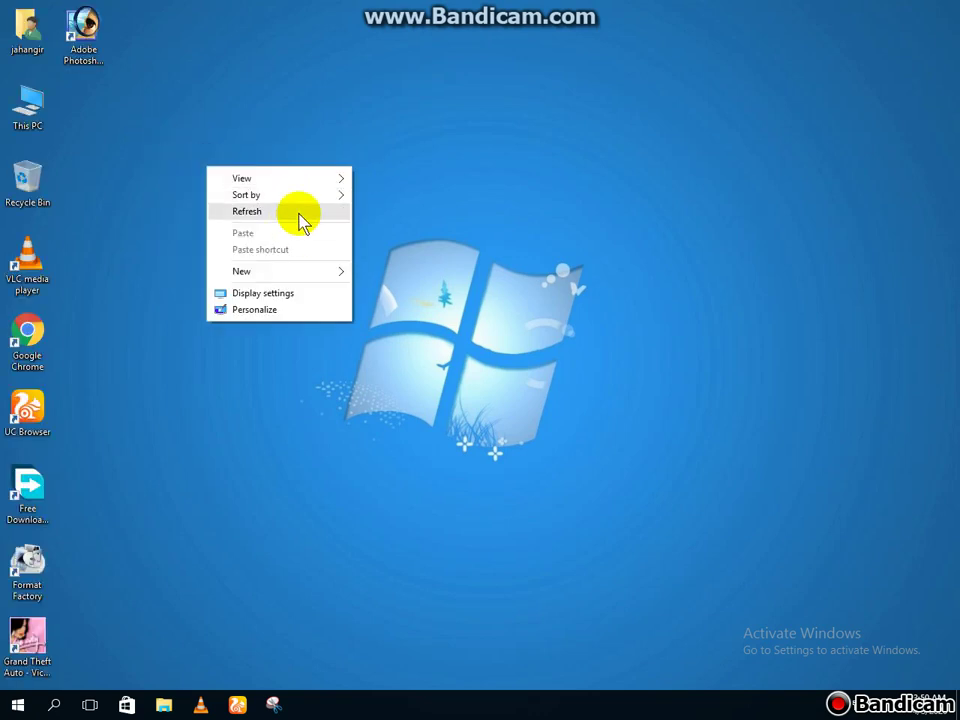
pyautogui.click(300, 211)
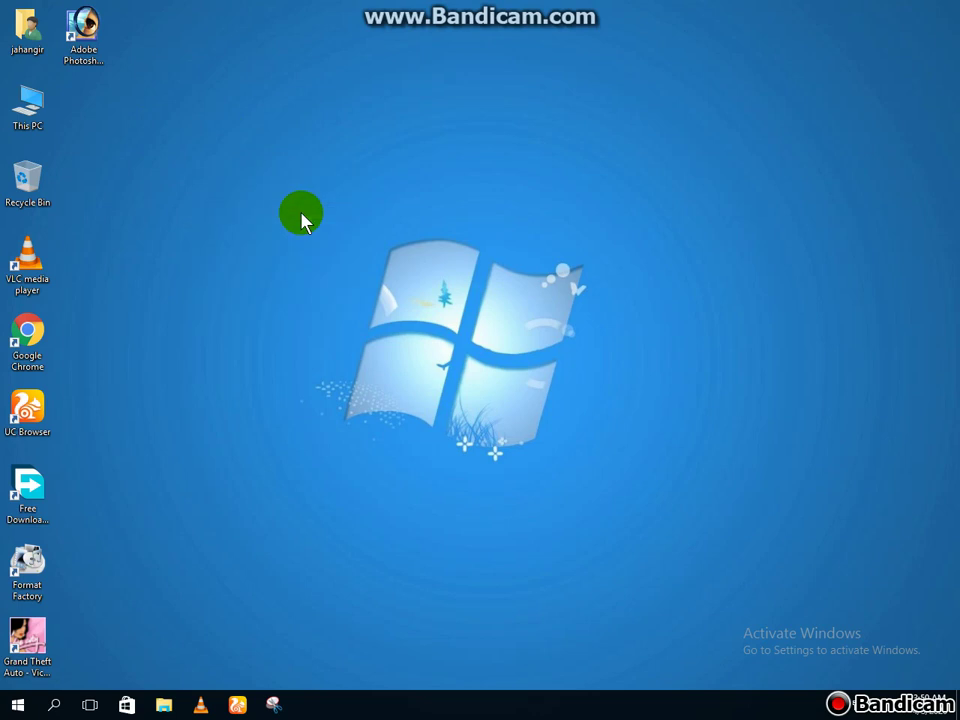
pyautogui.rightClick(198, 157)
pyautogui.click(266, 202)
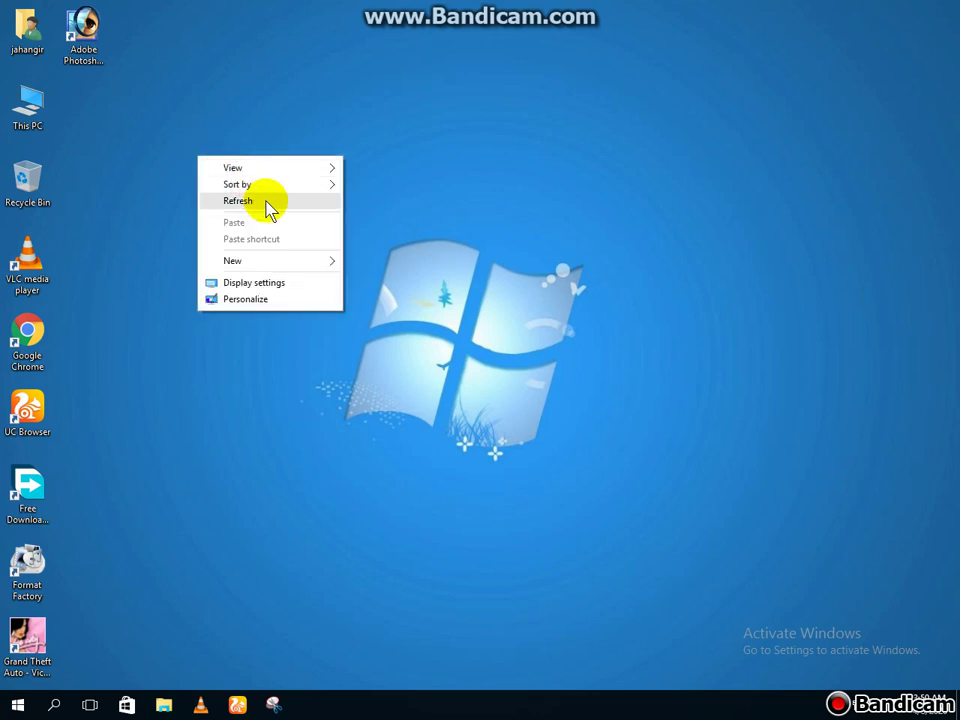
pyautogui.rightClick(232, 156)
pyautogui.click(280, 196)
pyautogui.rightClick(221, 145)
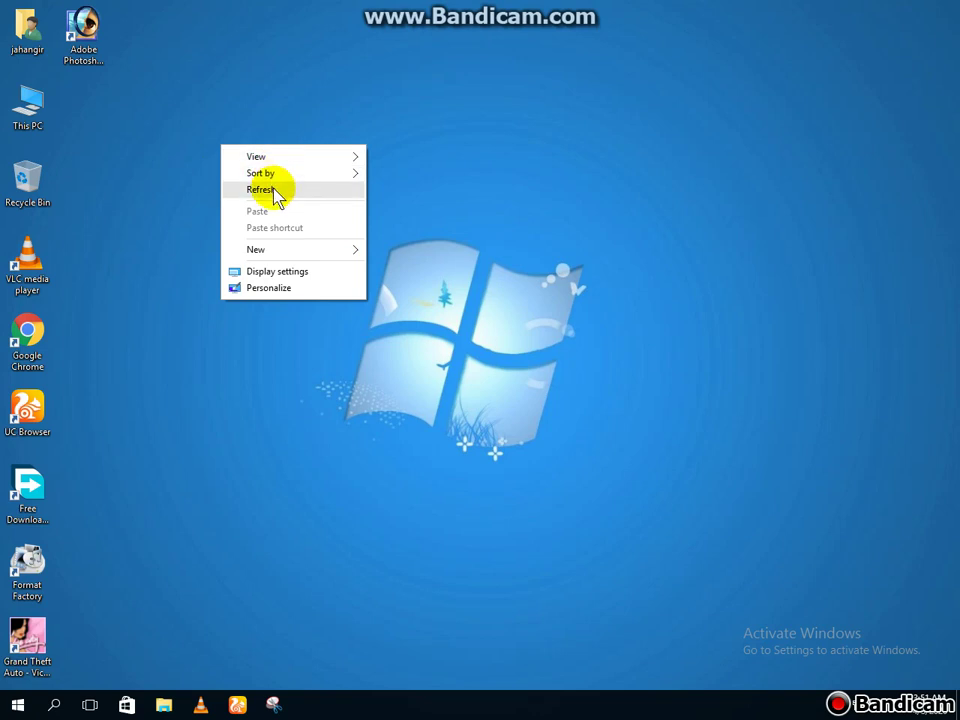
pyautogui.click(275, 192)
pyautogui.rightClick(247, 165)
pyautogui.click(303, 210)
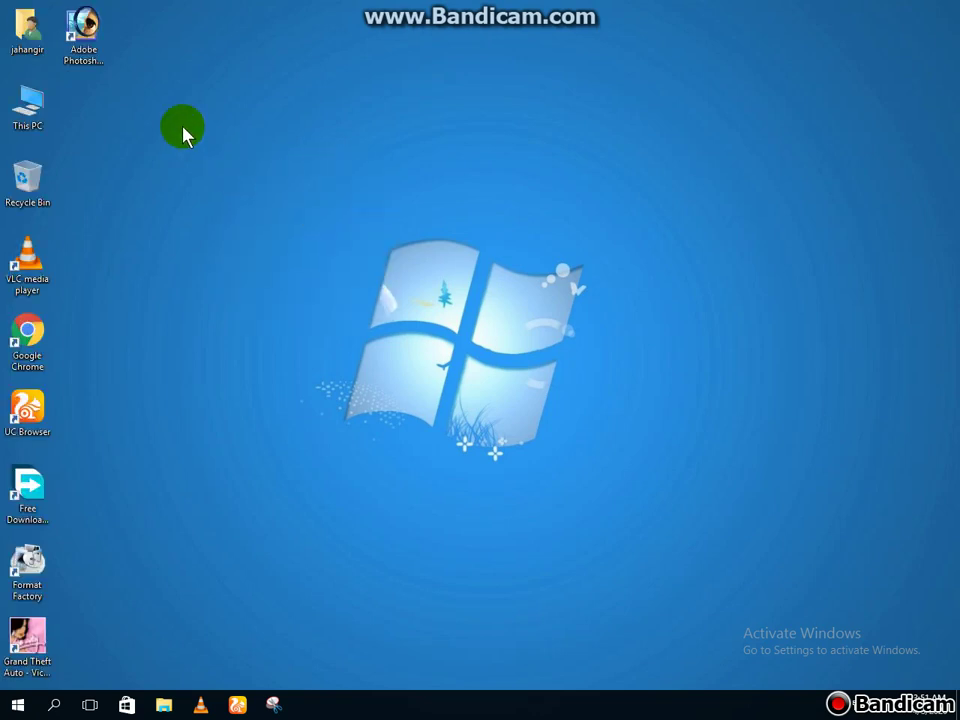
pyautogui.moveTo(257, 187); pyautogui.dragTo(134, 100)
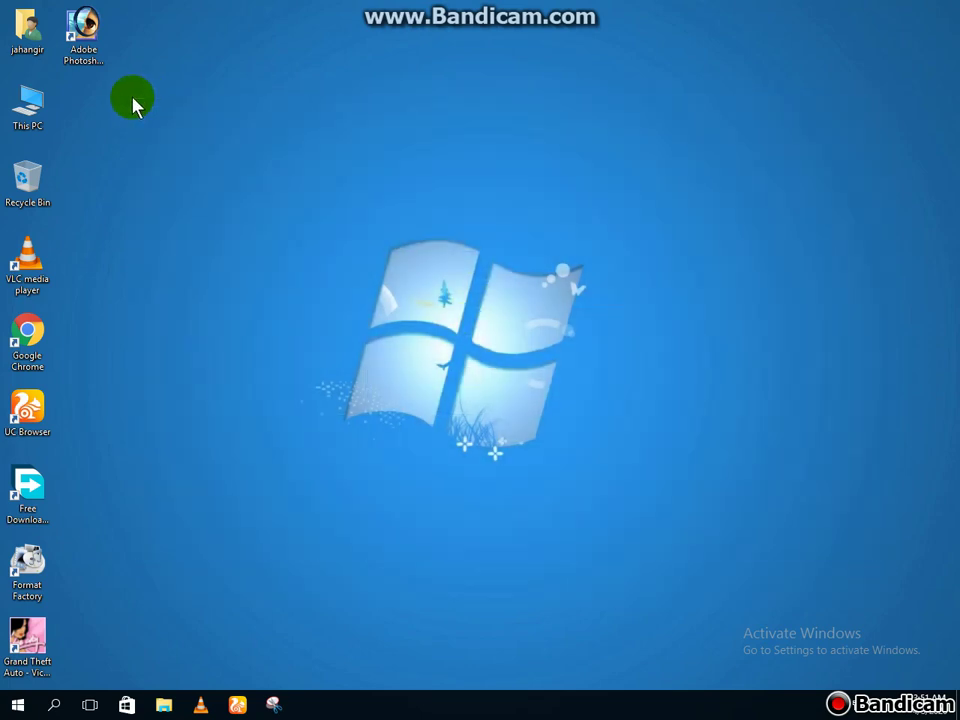
pyautogui.rightClick(233, 92)
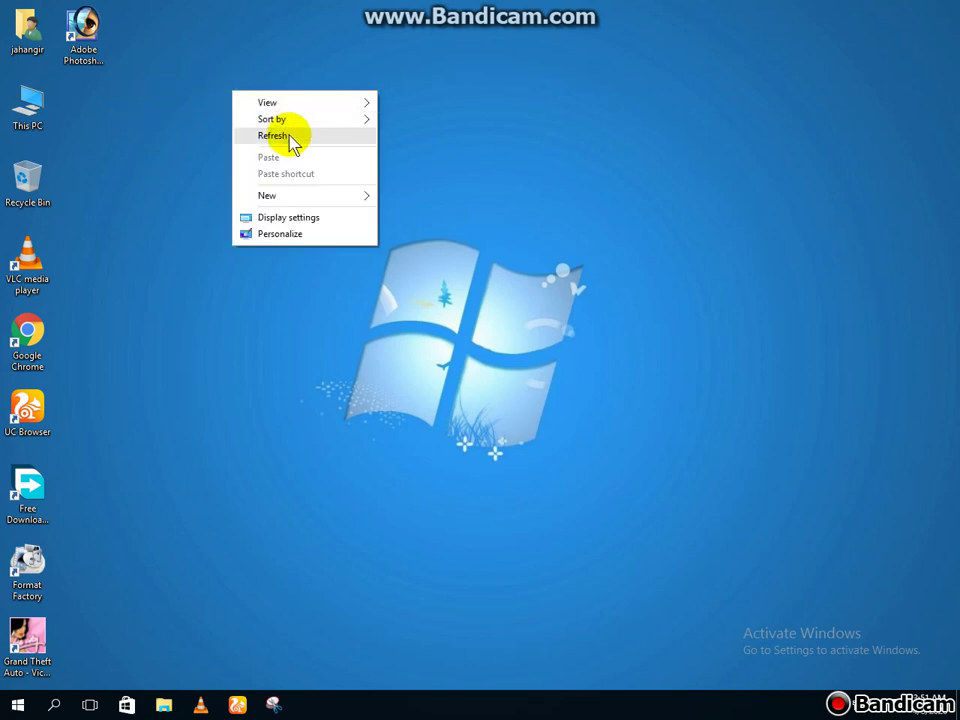
pyautogui.click(290, 136)
pyautogui.rightClick(228, 101)
pyautogui.click(279, 146)
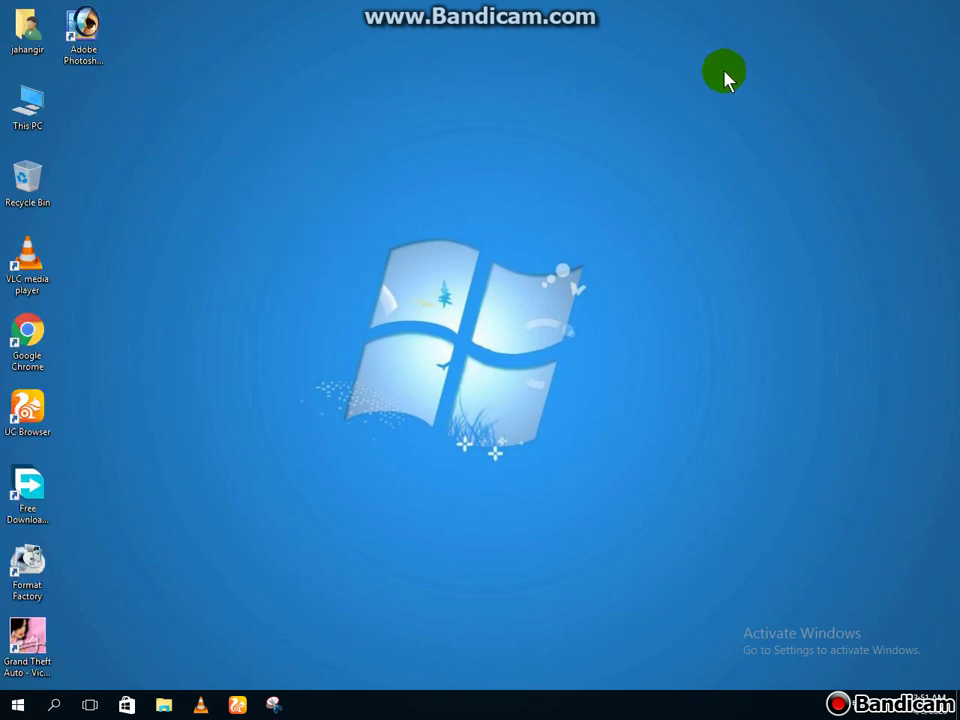
pyautogui.rightClick(291, 112)
pyautogui.click(357, 152)
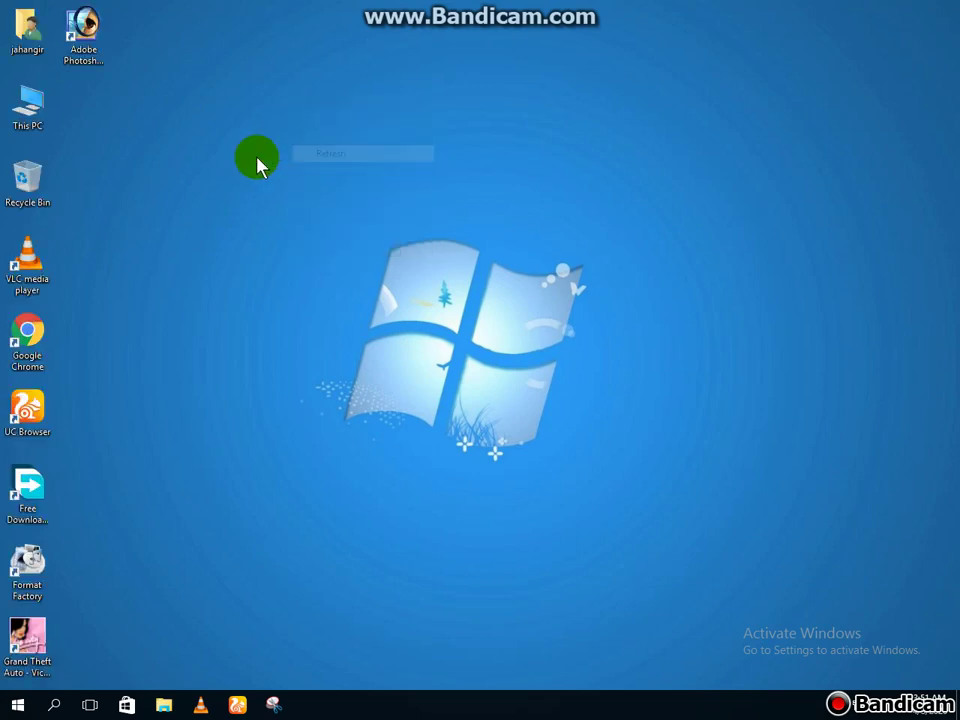
pyautogui.rightClick(257, 156)
pyautogui.click(296, 203)
# Launch Google Chrome from the desktop and go to softwarepc2020.blogspot.com
pyautogui.rightClick(45, 336)
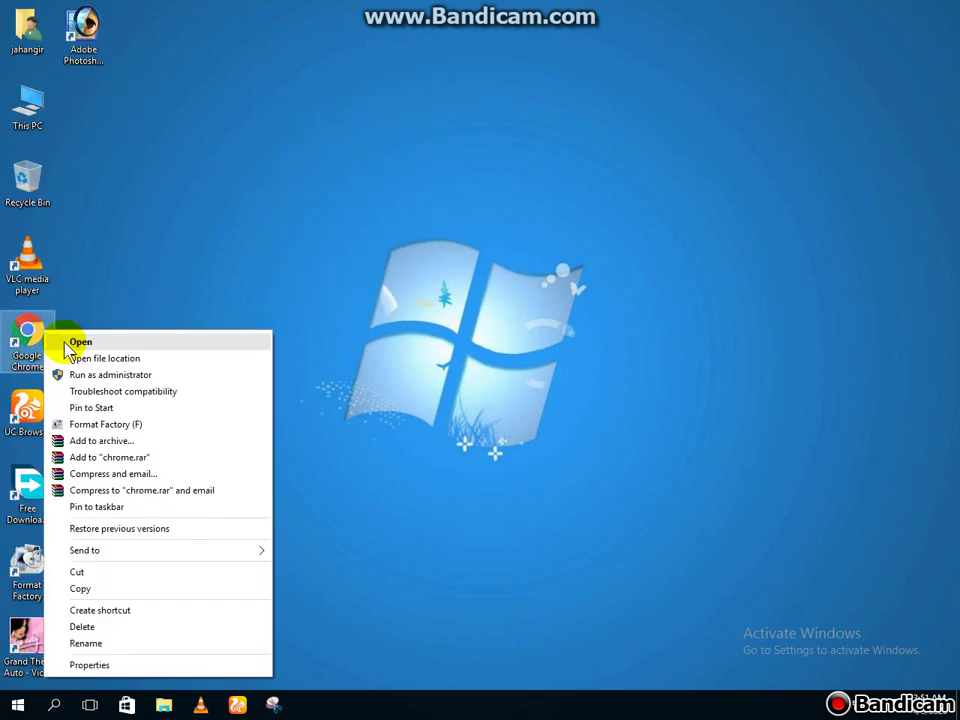
pyautogui.click(66, 339)
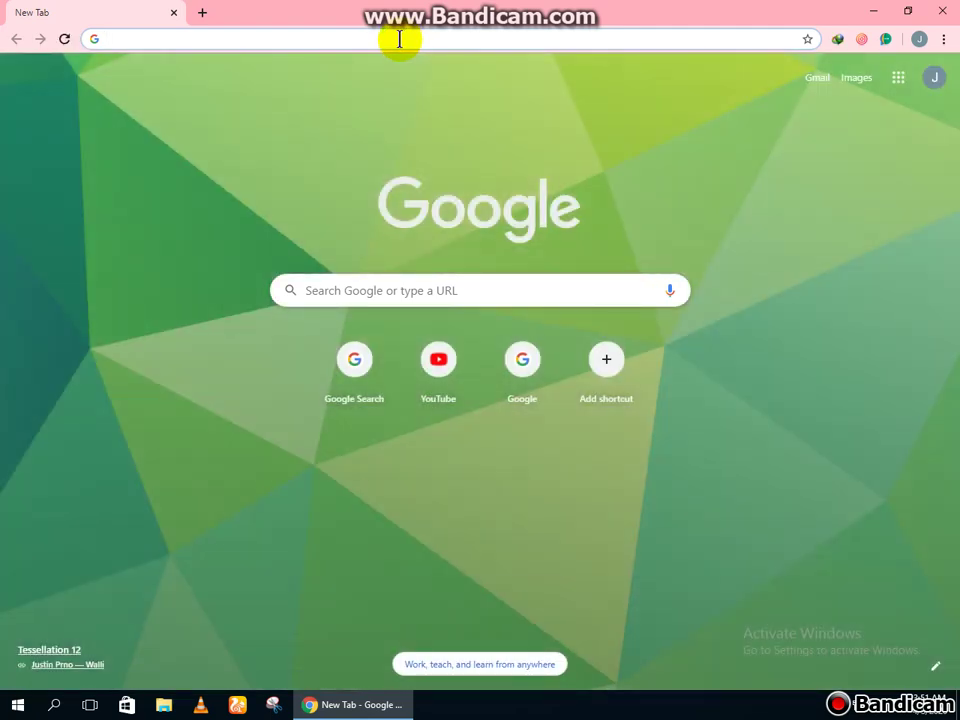
pyautogui.write('S')
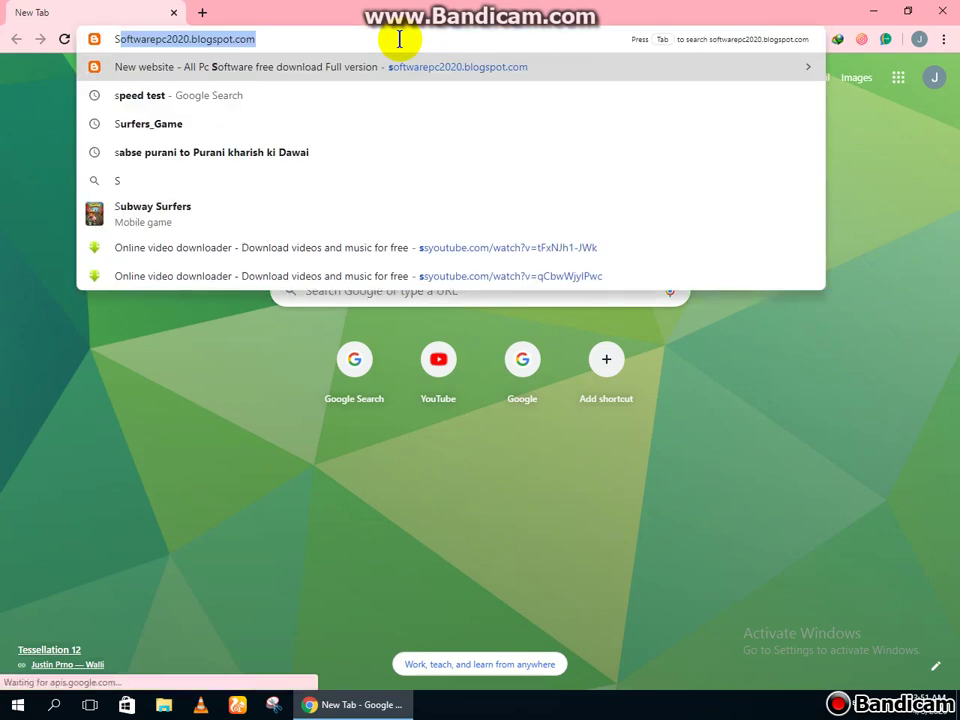
pyautogui.click(311, 70)
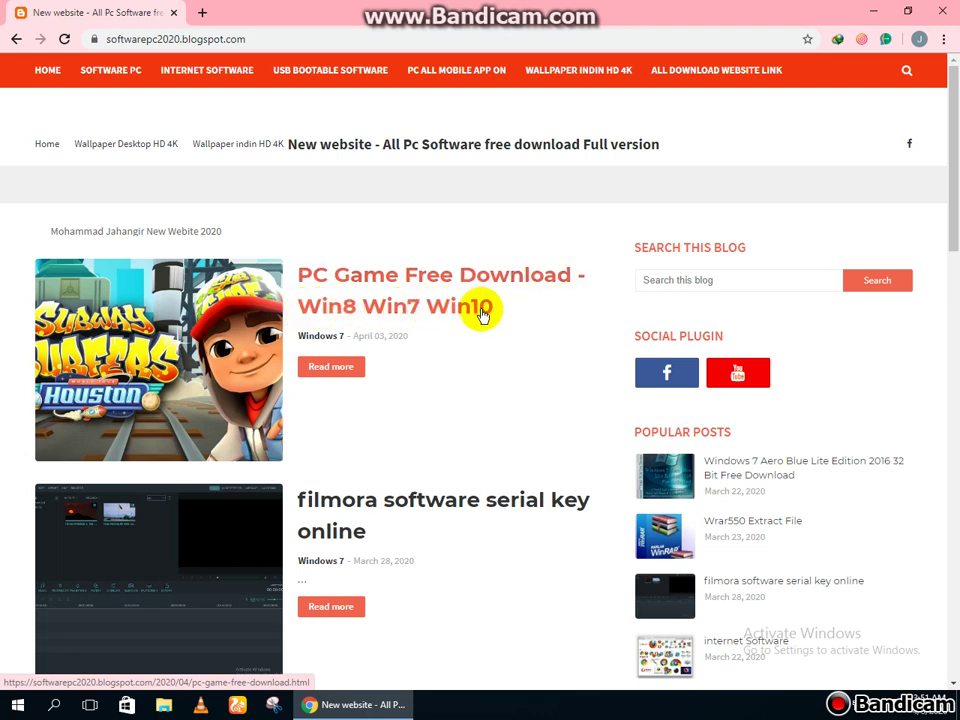
# Open the "PC Game Free Download - Win8 Win7 Win10" post and follow its download link to the MediaFire file page
pyautogui.click(297, 295)
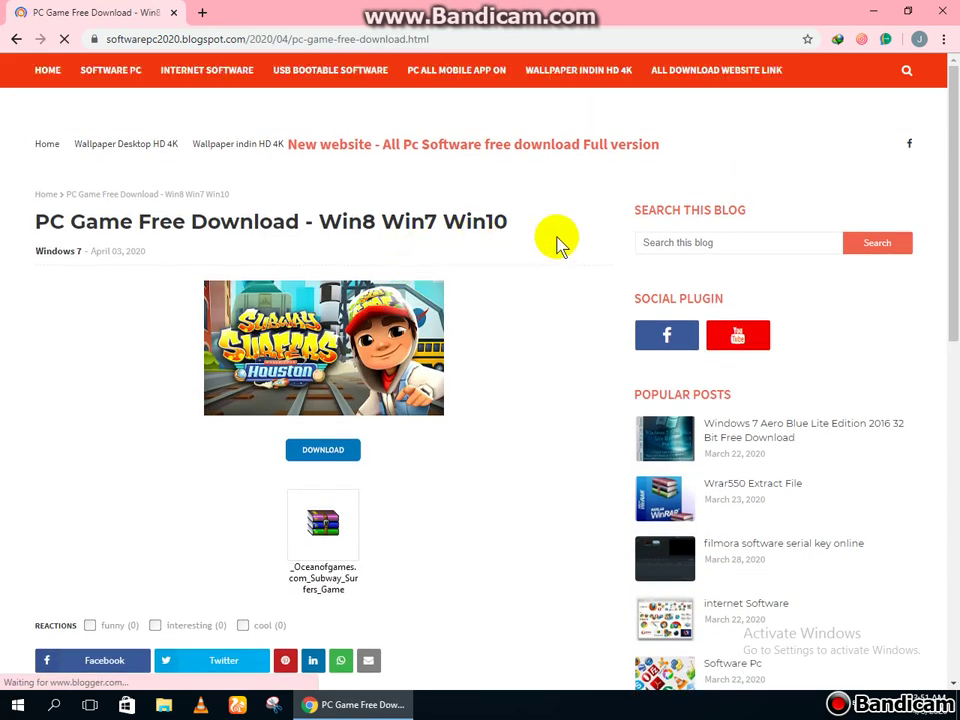
pyautogui.scroll(-1, 422, 364)
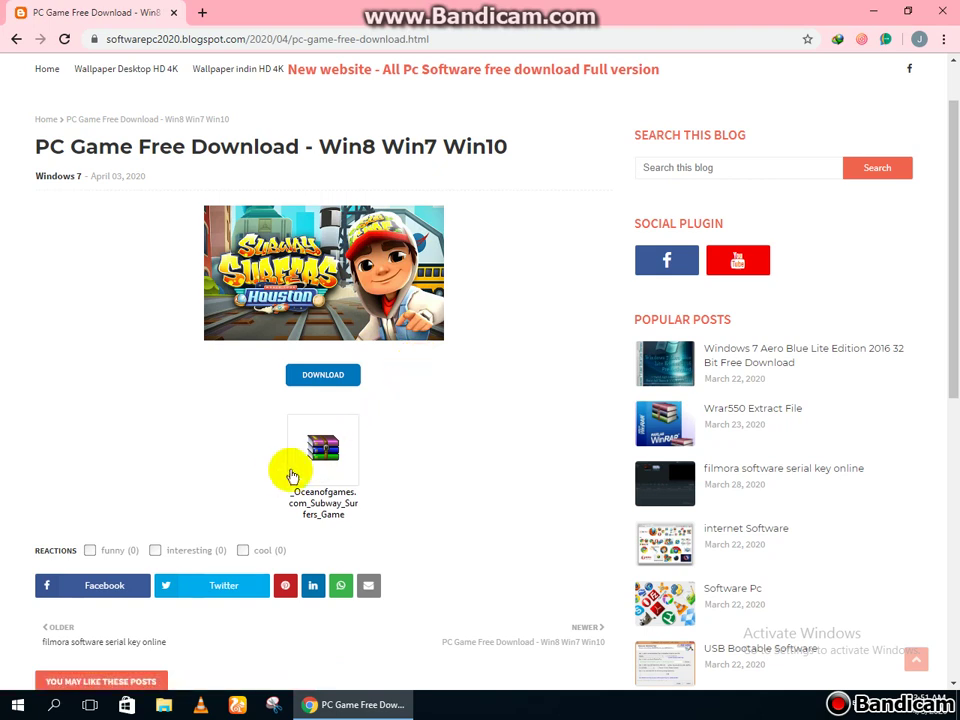
pyautogui.moveTo(240, 497); pyautogui.dragTo(342, 507)
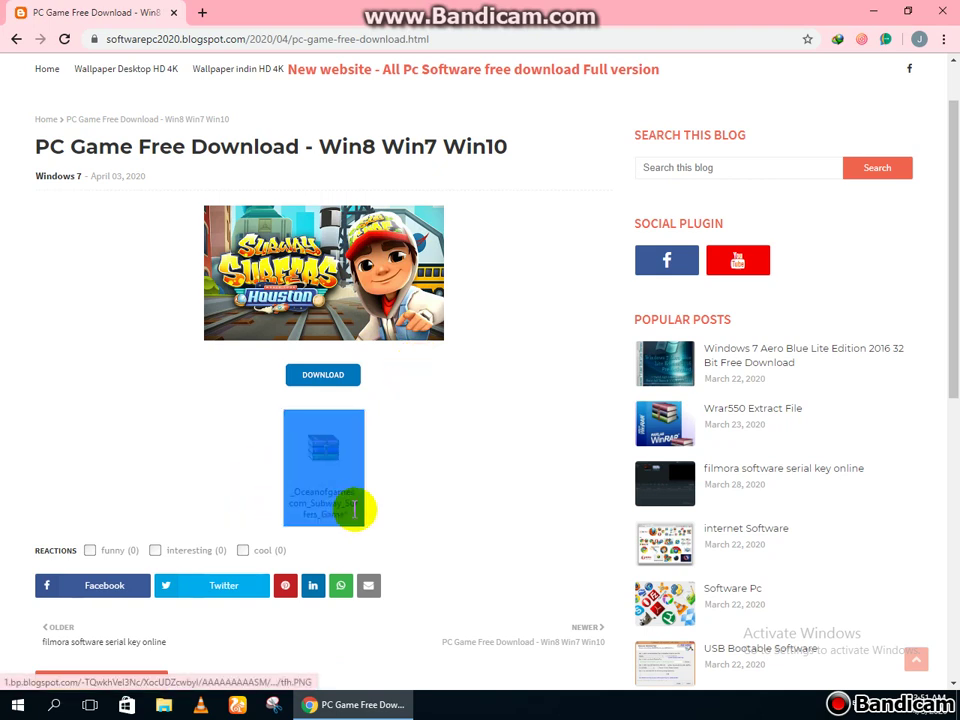
pyautogui.click(249, 373)
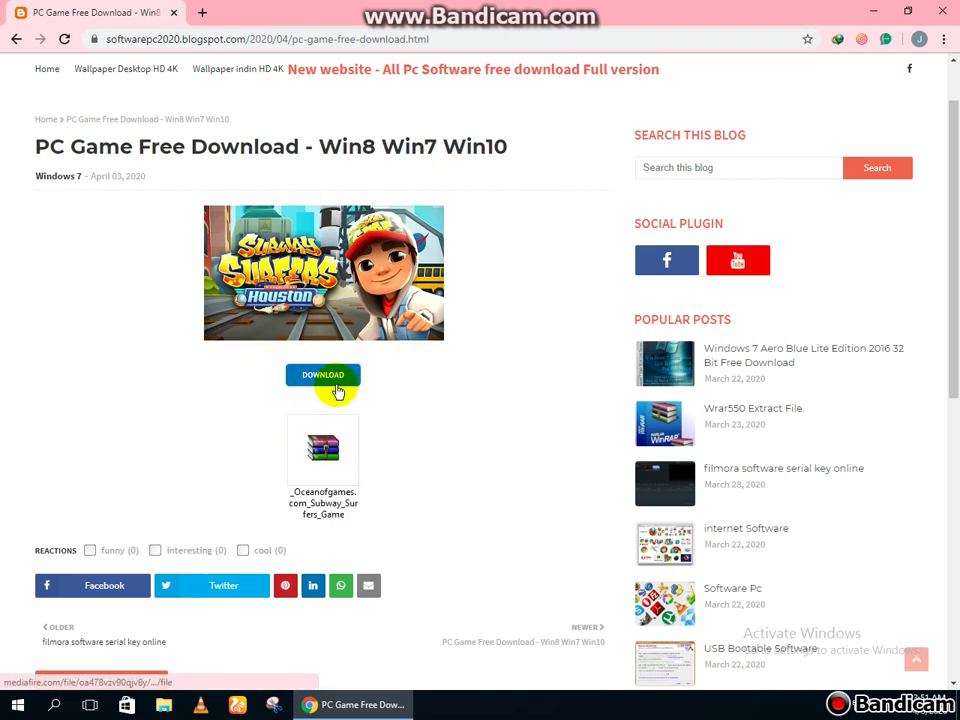
pyautogui.click(337, 386)
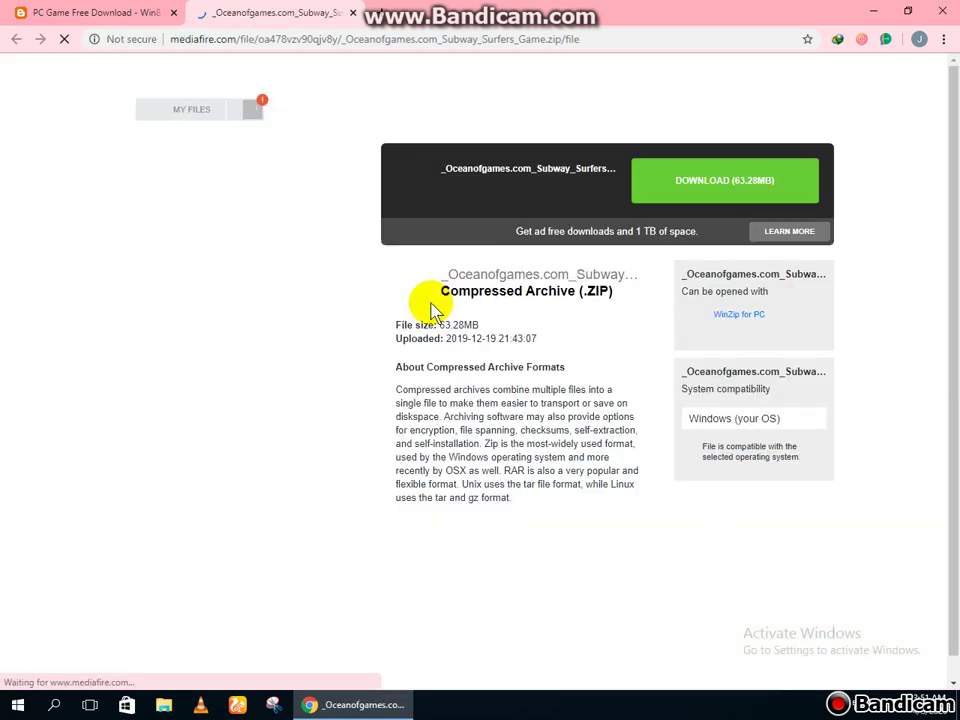
# Request the Subway Surfers zip download from MediaFire, dismiss the download dialog without starting it, and close the browser
pyautogui.click(718, 182)
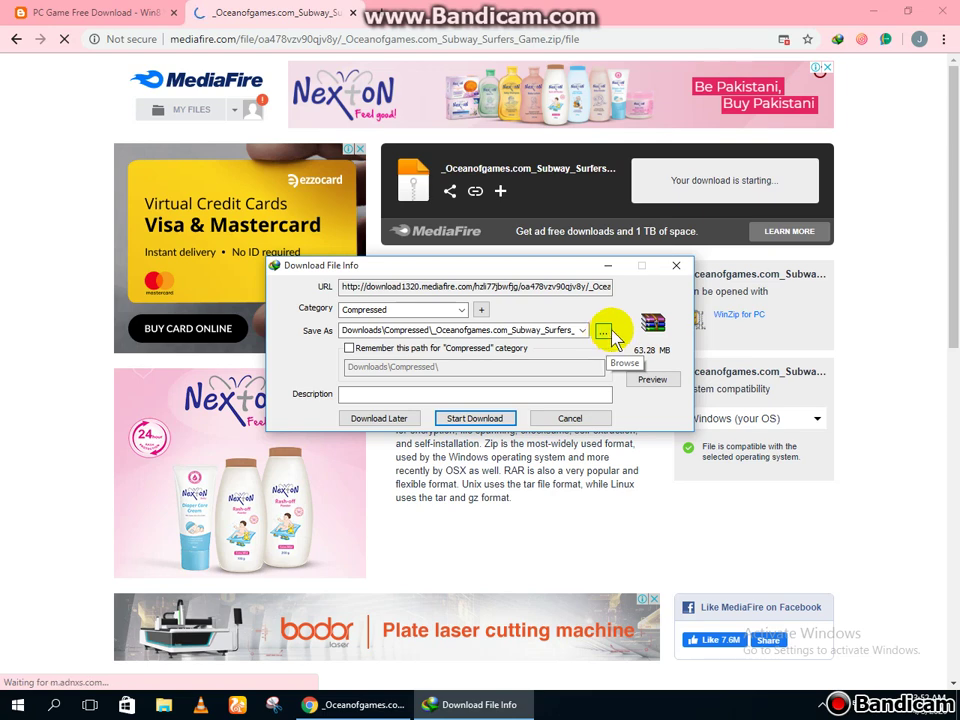
pyautogui.click(676, 266)
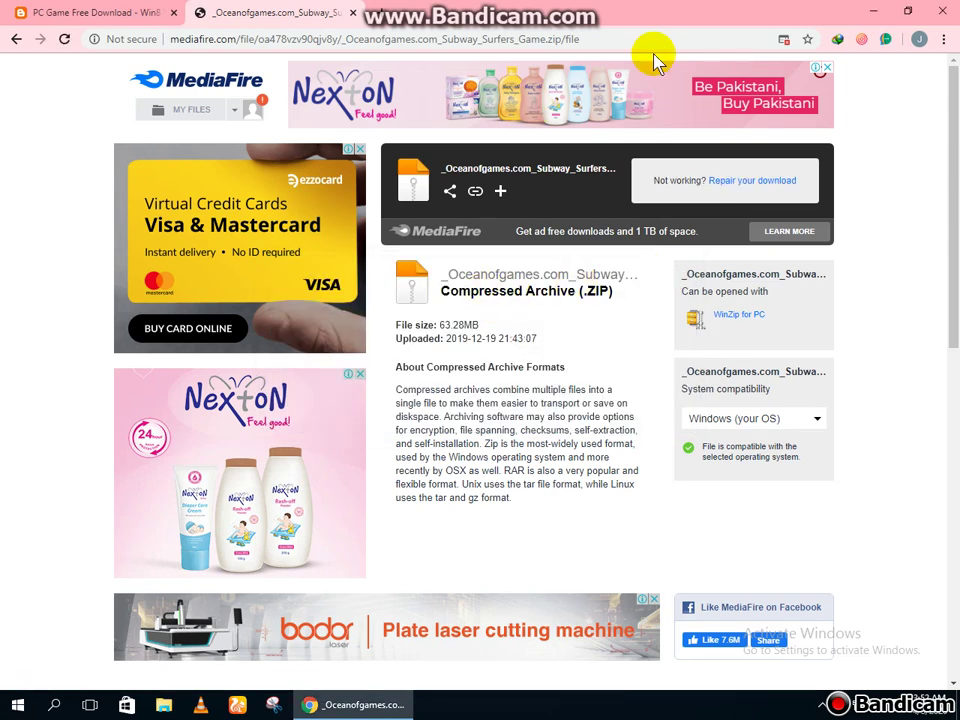
pyautogui.click(942, 12)
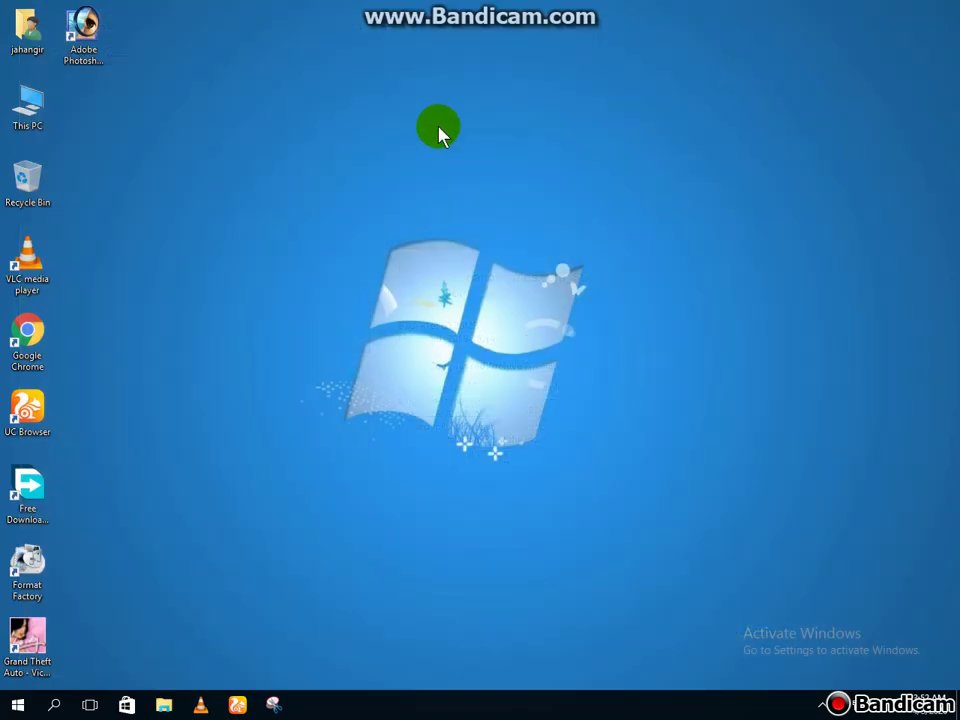
pyautogui.rightClick(439, 129)
pyautogui.click(487, 173)
pyautogui.rightClick(332, 123)
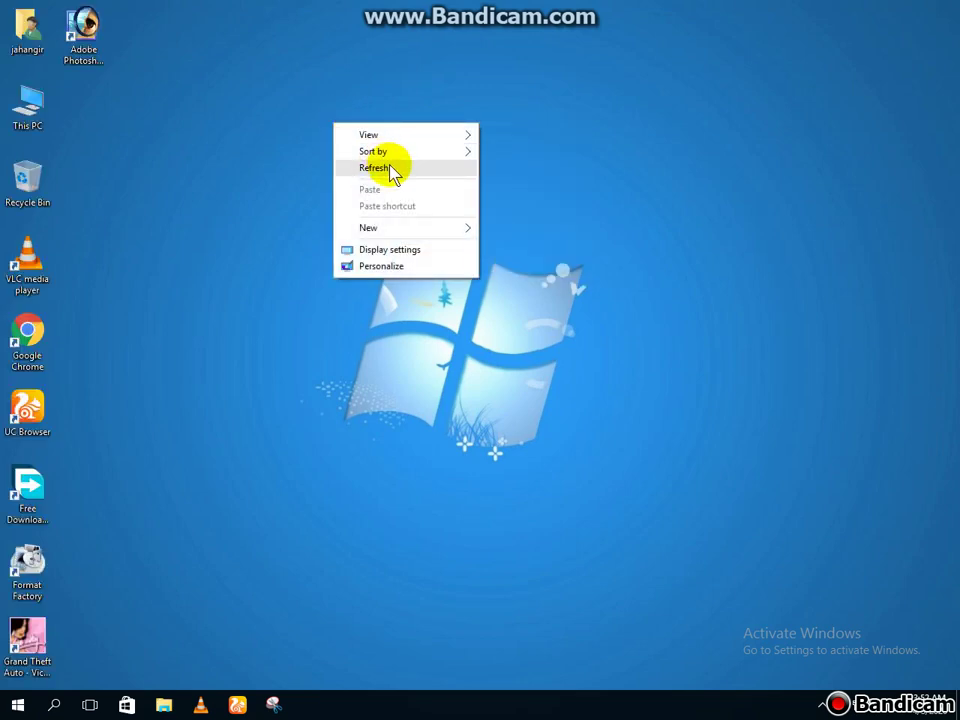
pyautogui.rightClick(306, 123)
pyautogui.click(347, 171)
pyautogui.rightClick(219, 127)
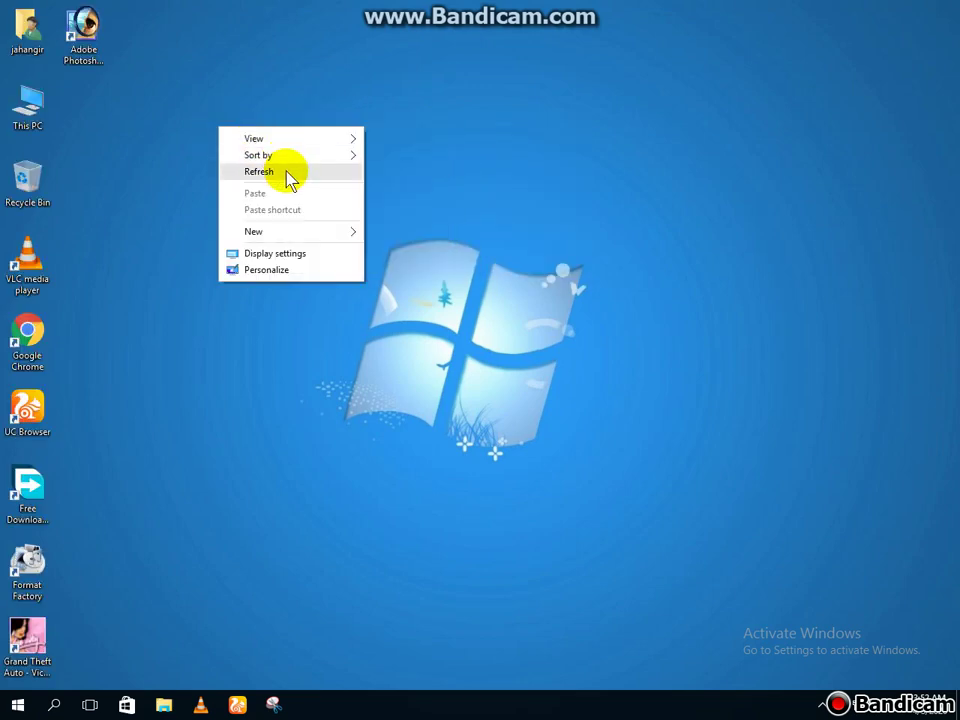
pyautogui.click(287, 176)
pyautogui.rightClick(206, 130)
pyautogui.click(270, 180)
pyautogui.rightClick(227, 138)
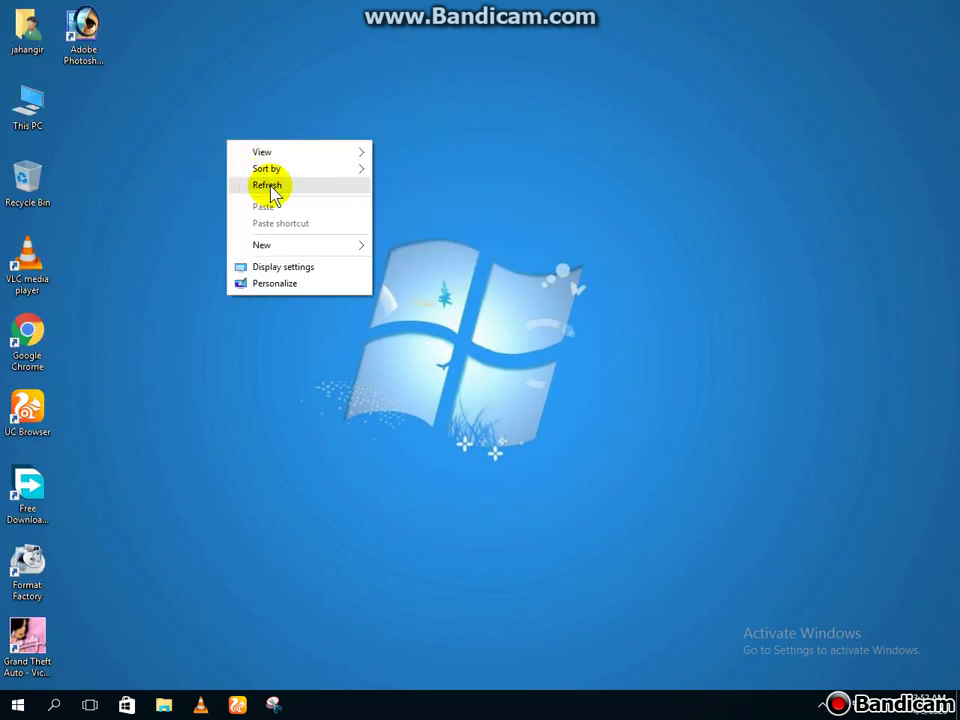
pyautogui.click(268, 189)
pyautogui.rightClick(232, 145)
pyautogui.click(272, 190)
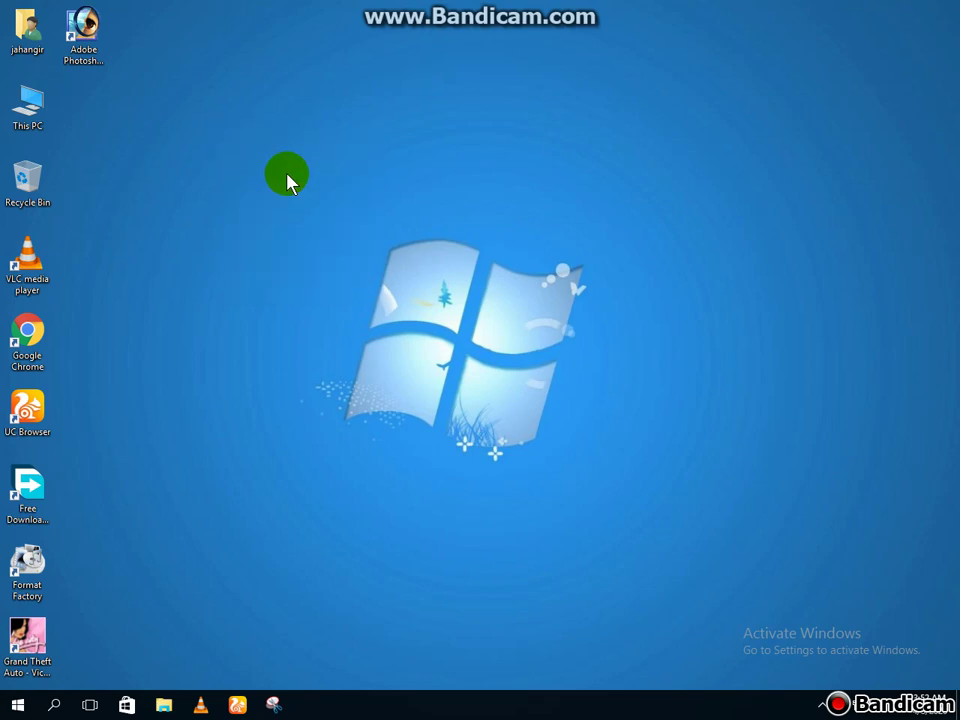
# Open the Downloads folder inside the user's profile folder and shrink its window to uncover the desktop icons
pyautogui.rightClick(27, 29)
pyautogui.click(45, 38)
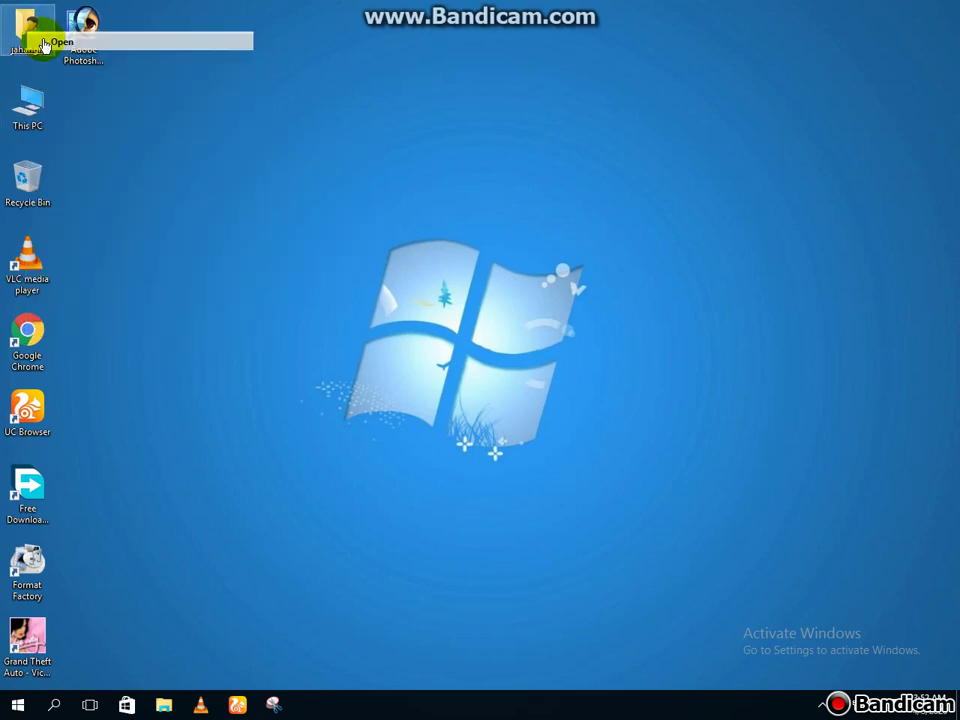
pyautogui.doubleClick(397, 110)
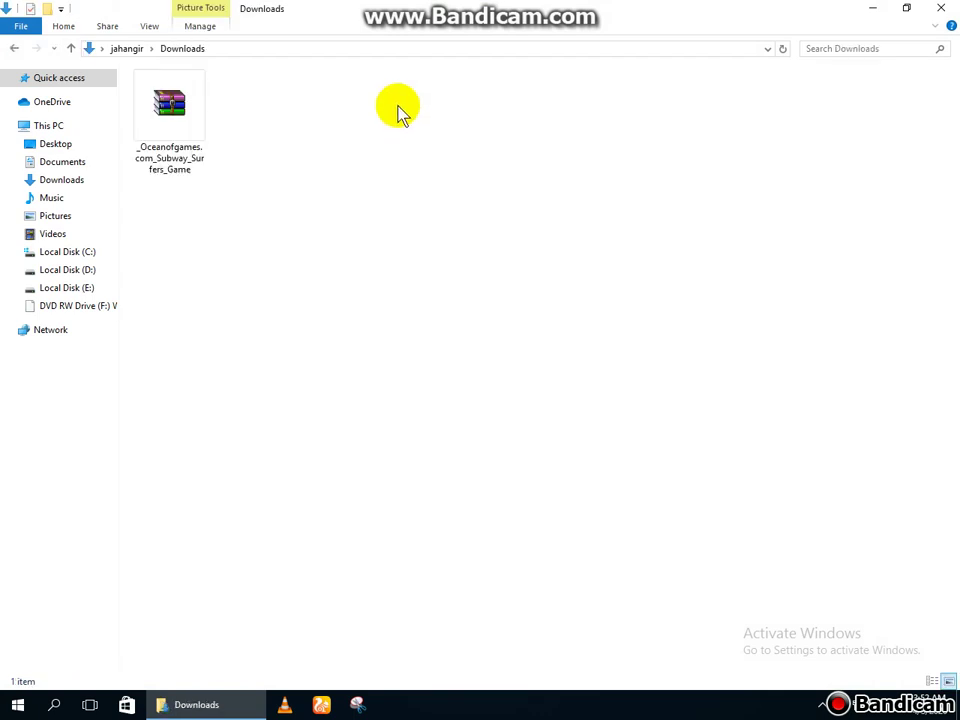
pyautogui.moveTo(463, 25); pyautogui.dragTo(533, 40)
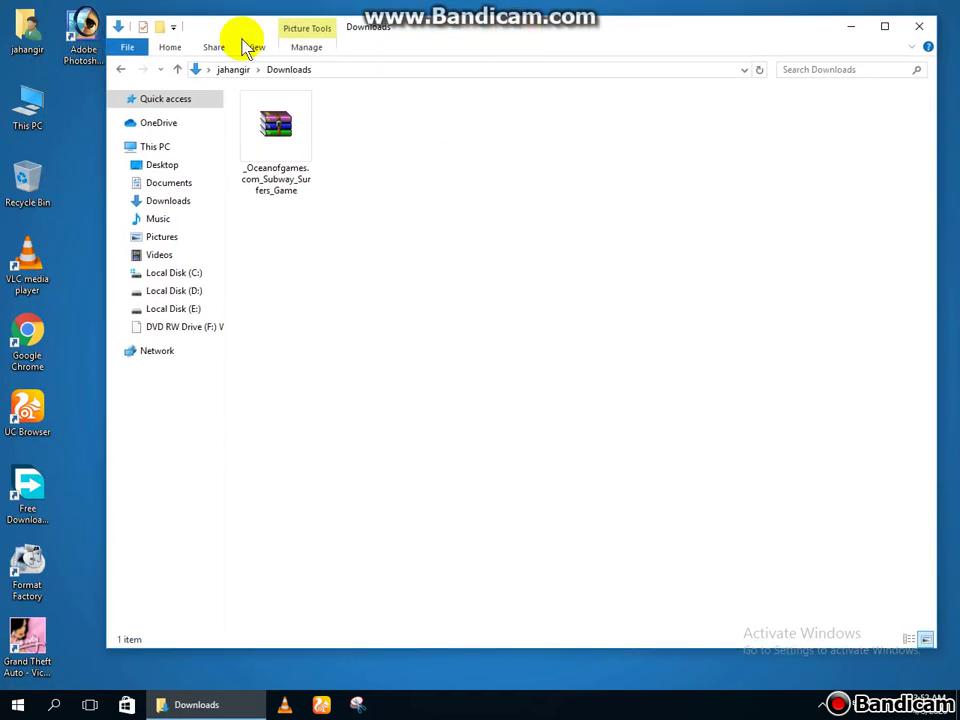
pyautogui.moveTo(117, 25); pyautogui.dragTo(203, 76)
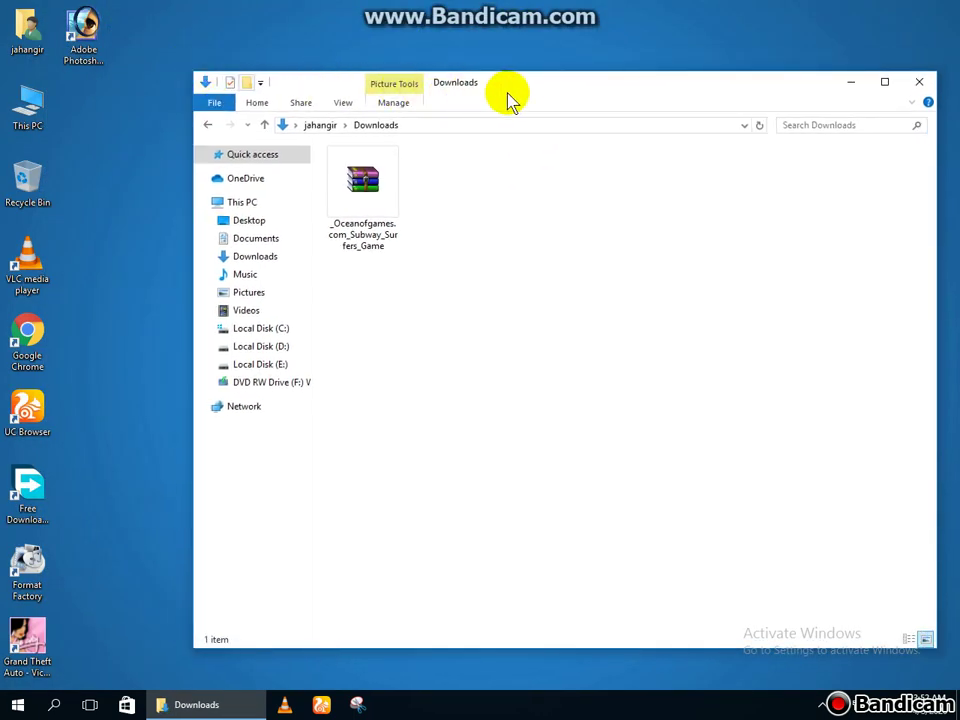
pyautogui.moveTo(530, 85); pyautogui.dragTo(526, 71)
# Extract the _Oceanofgames.com_Subway_Surfers_Game archive with WinRAR into the same-named folder in Downloads
pyautogui.click(358, 212)
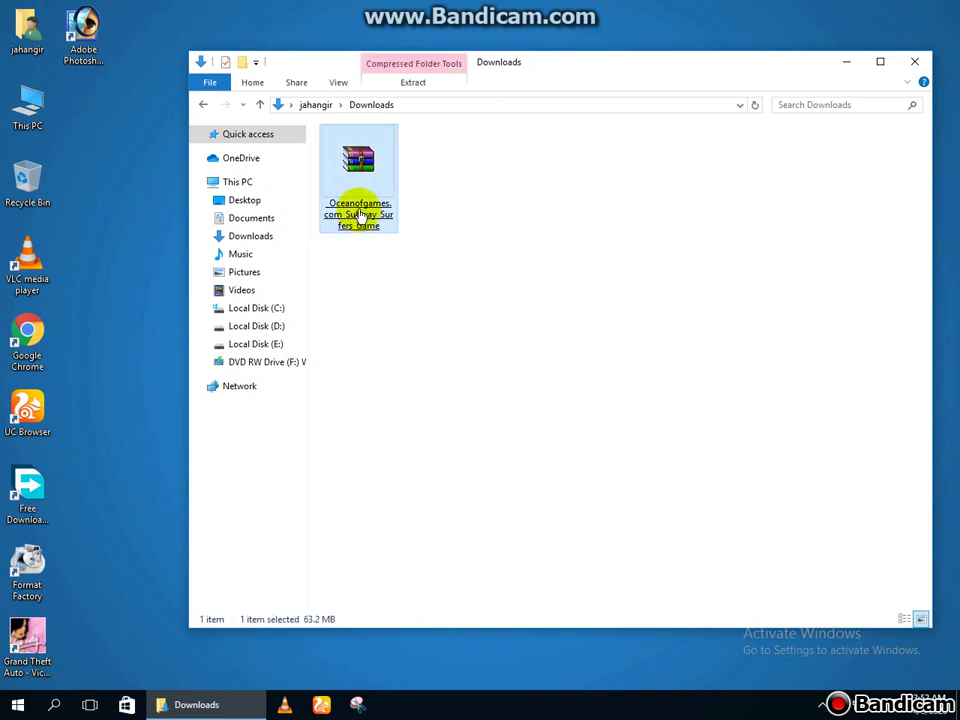
pyautogui.rightClick(362, 196)
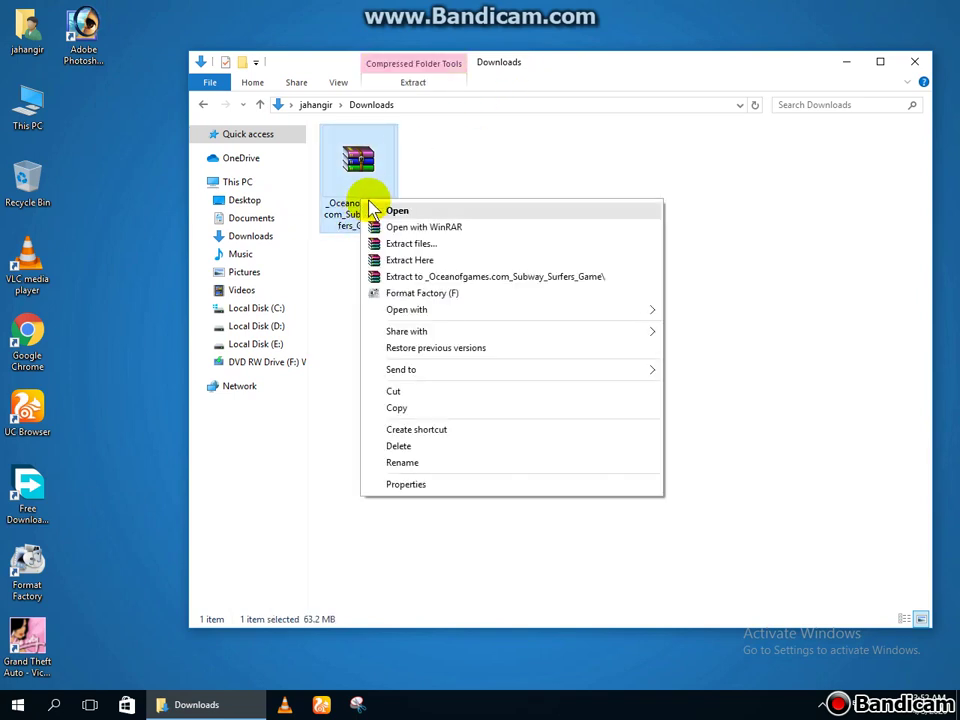
pyautogui.rightClick(362, 177)
pyautogui.click(476, 219)
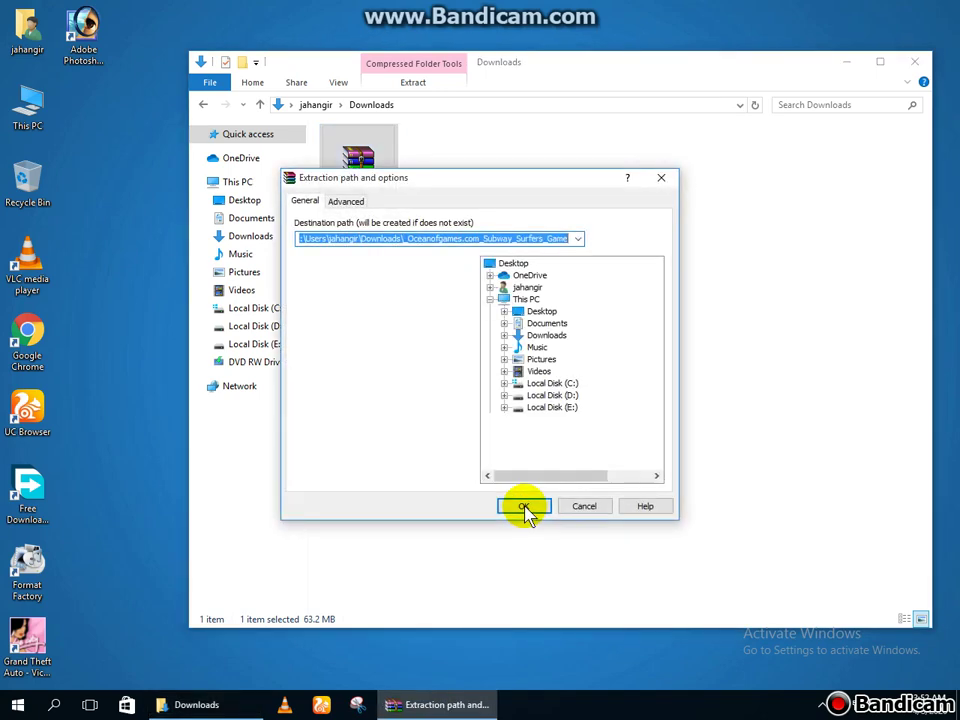
pyautogui.click(524, 508)
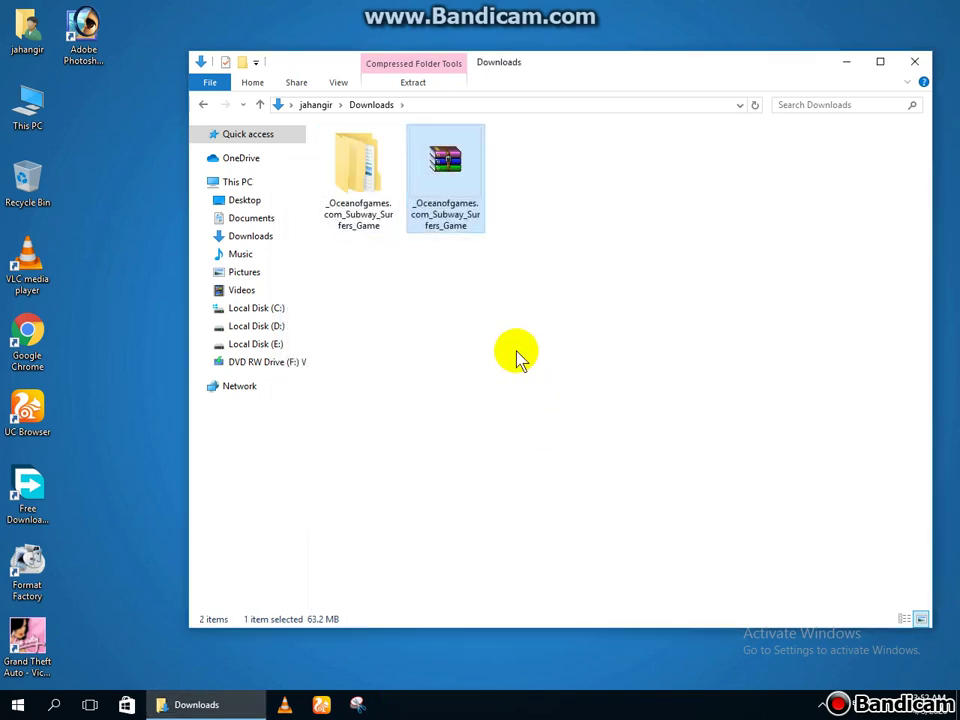
pyautogui.rightClick(518, 357)
pyautogui.click(551, 413)
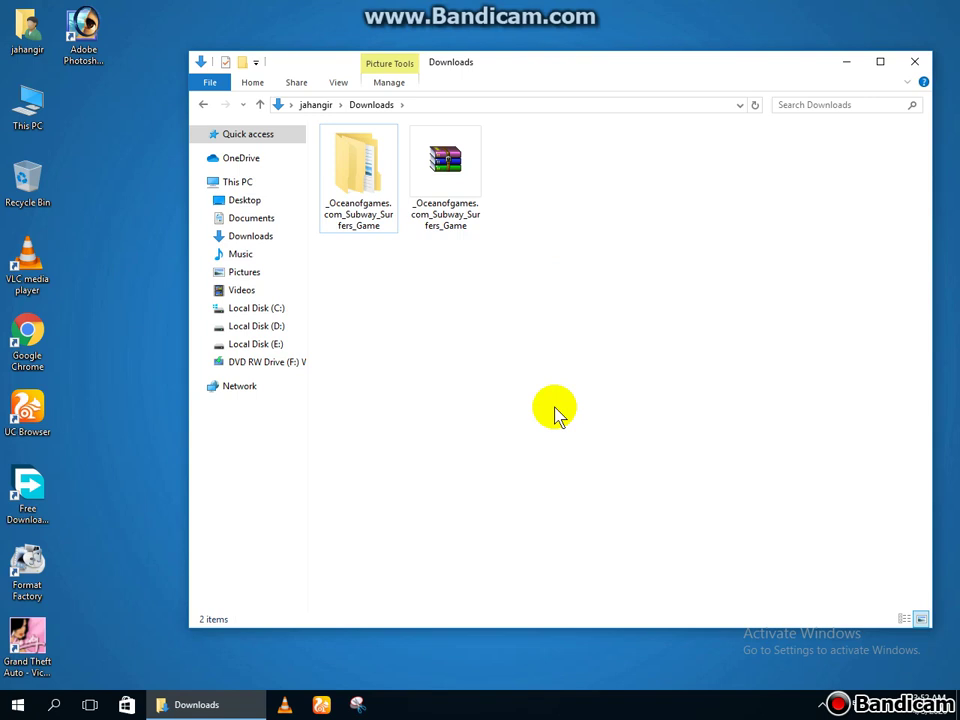
# Open the extracted _Oceanofgames.com_Subway_Surfers_Game folder and the Subway_Surfers_Game folder inside it
pyautogui.click(358, 203)
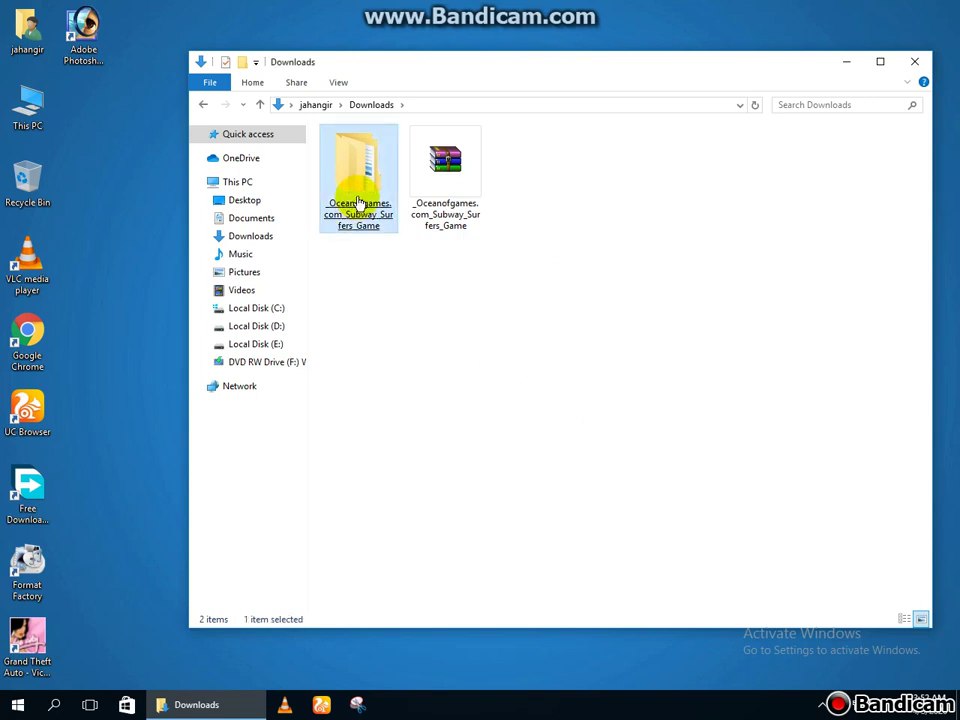
pyautogui.rightClick(359, 204)
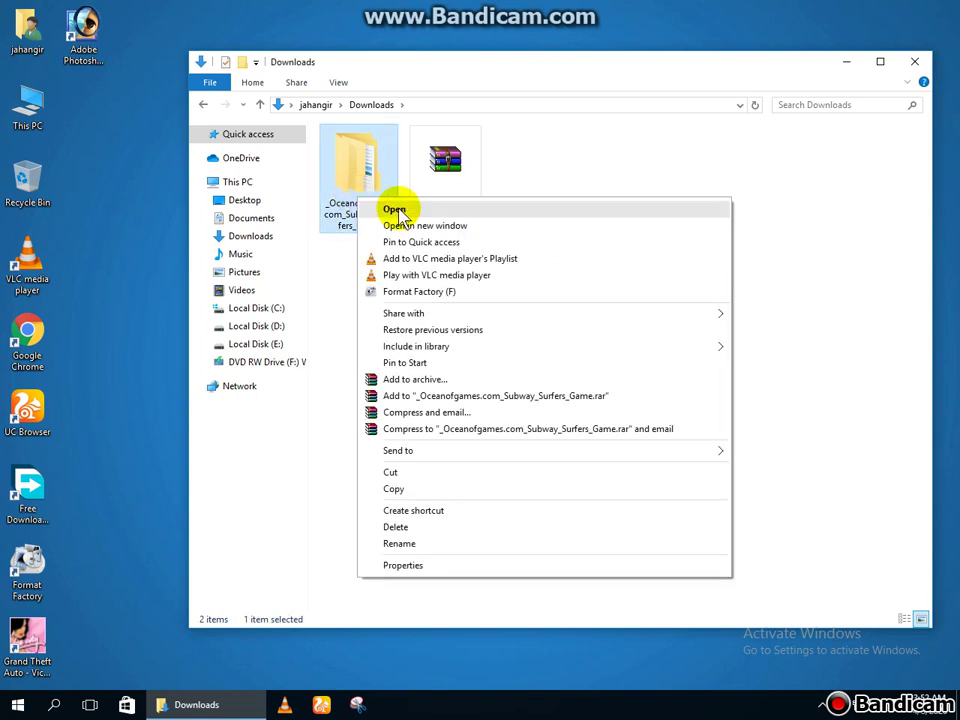
pyautogui.click(390, 209)
pyautogui.rightClick(405, 157)
pyautogui.click(410, 172)
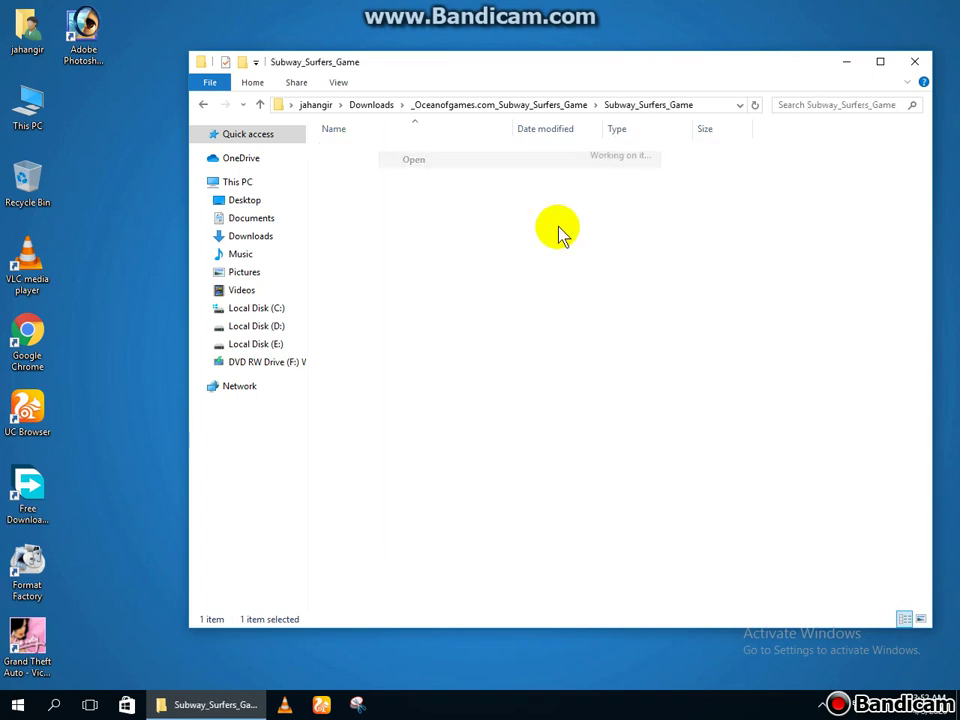
pyautogui.rightClick(386, 272)
pyautogui.click(430, 331)
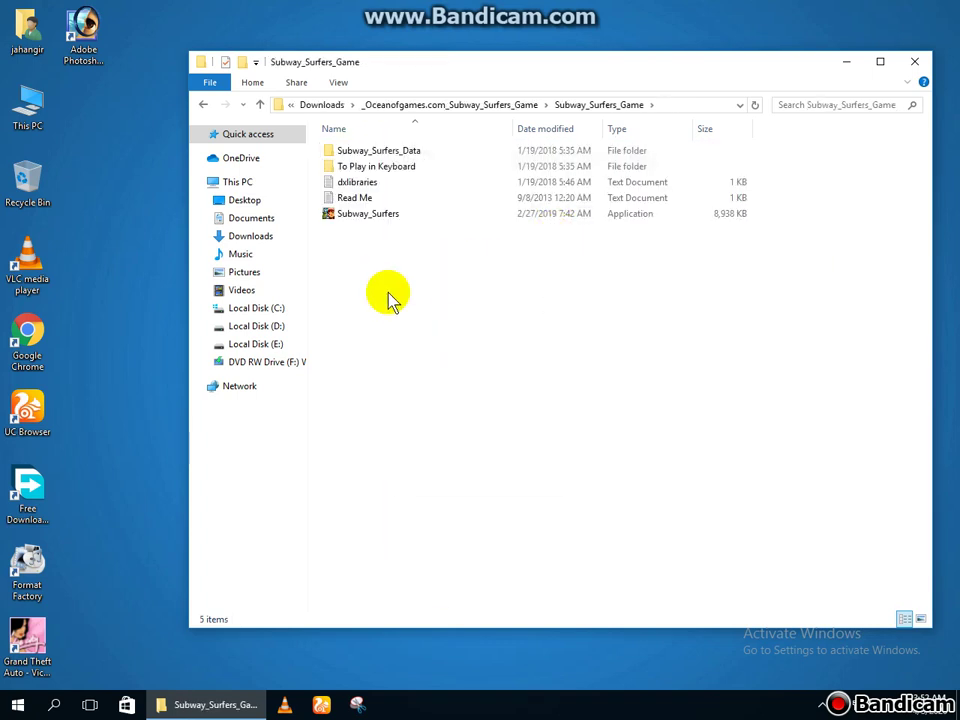
pyautogui.rightClick(390, 296)
pyautogui.click(440, 352)
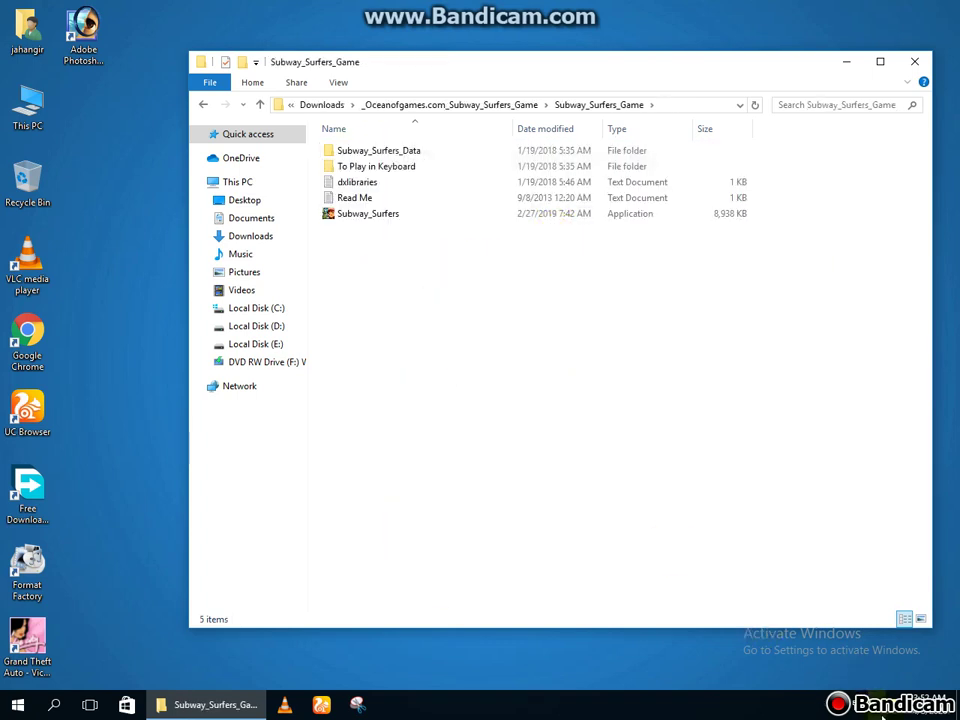
# Run the Subway_Surfers application at 1024 x 768 with Fantastic graphics quality, and close the Subway_Surfers_Game folder window
pyautogui.click(883, 710)
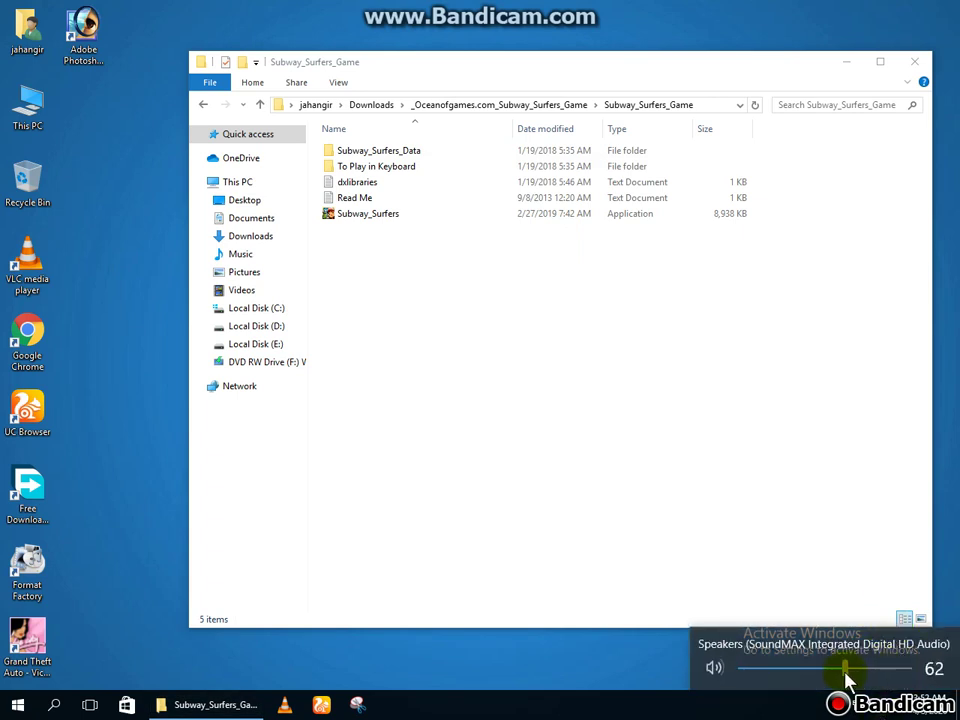
pyautogui.rightClick(383, 218)
pyautogui.click(414, 227)
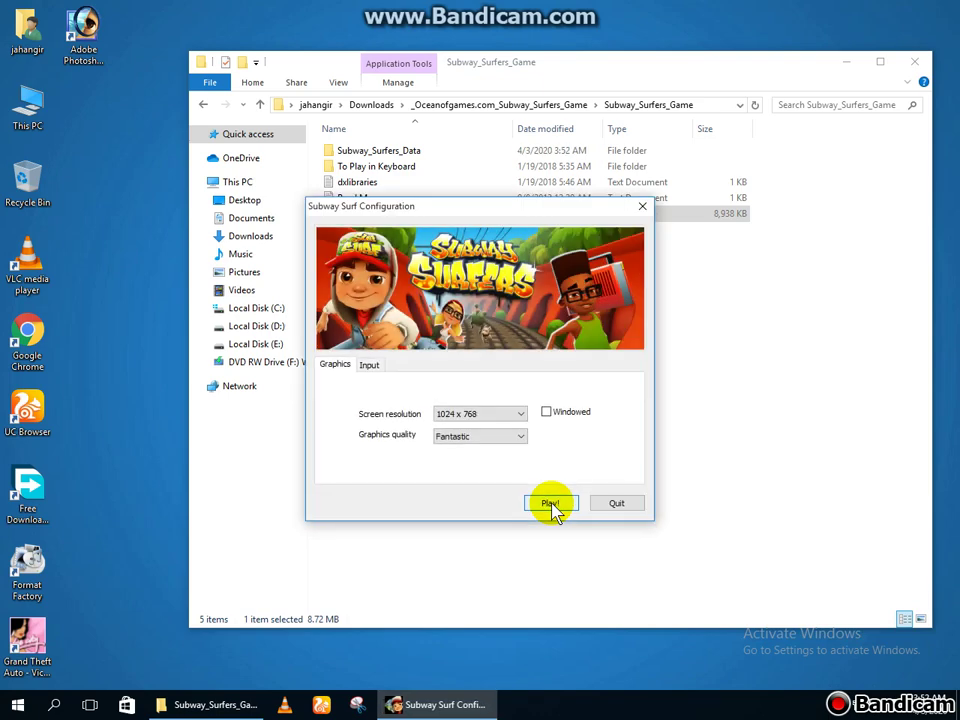
pyautogui.click(519, 415)
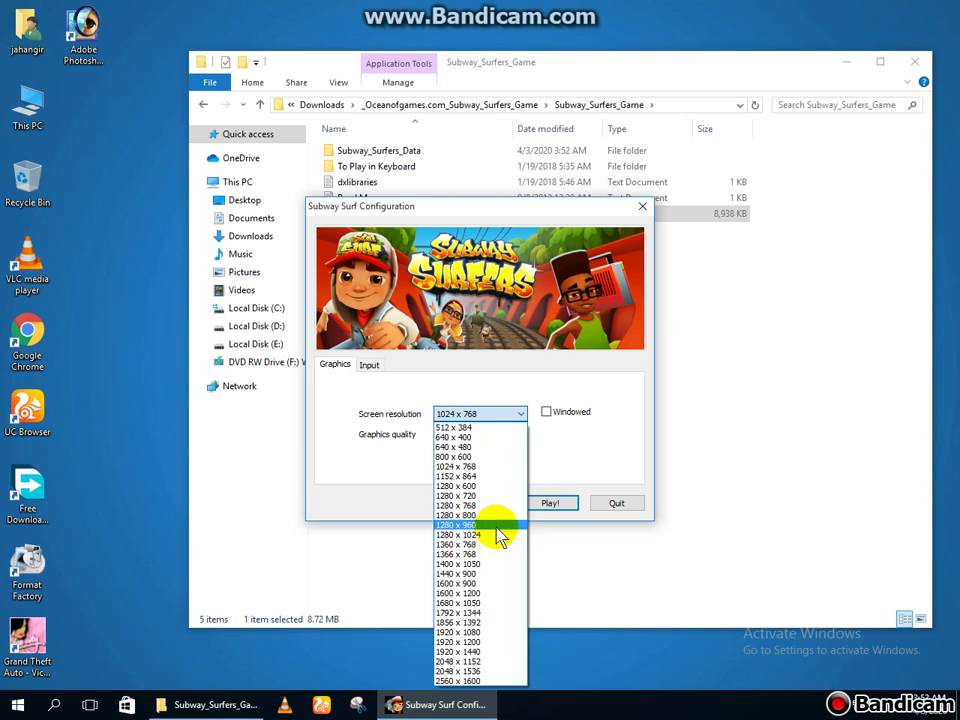
pyautogui.click(521, 417)
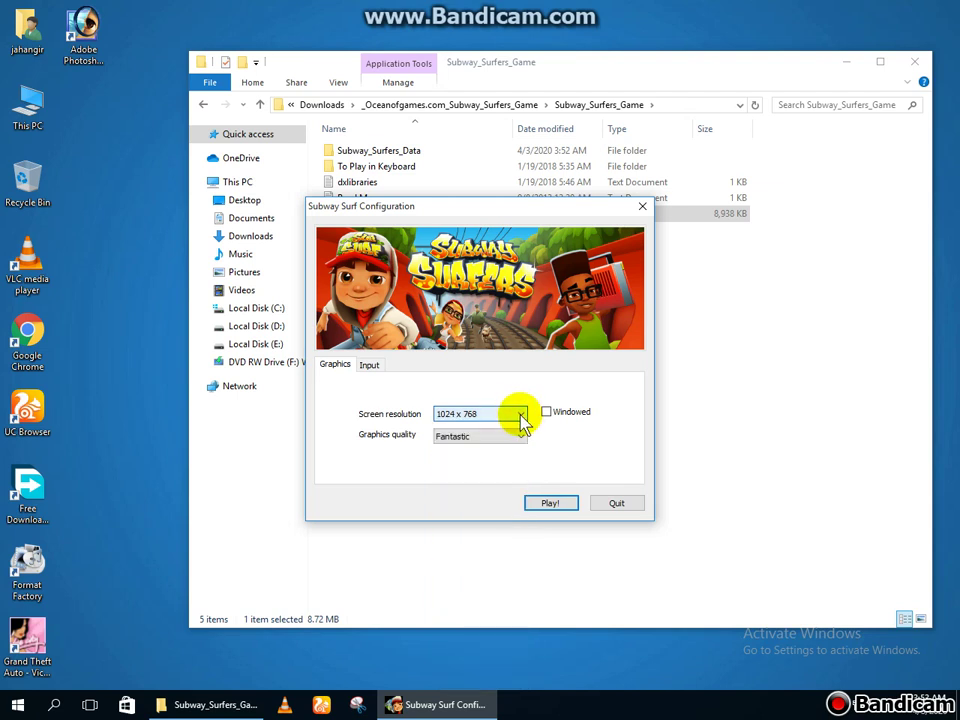
pyautogui.click(551, 505)
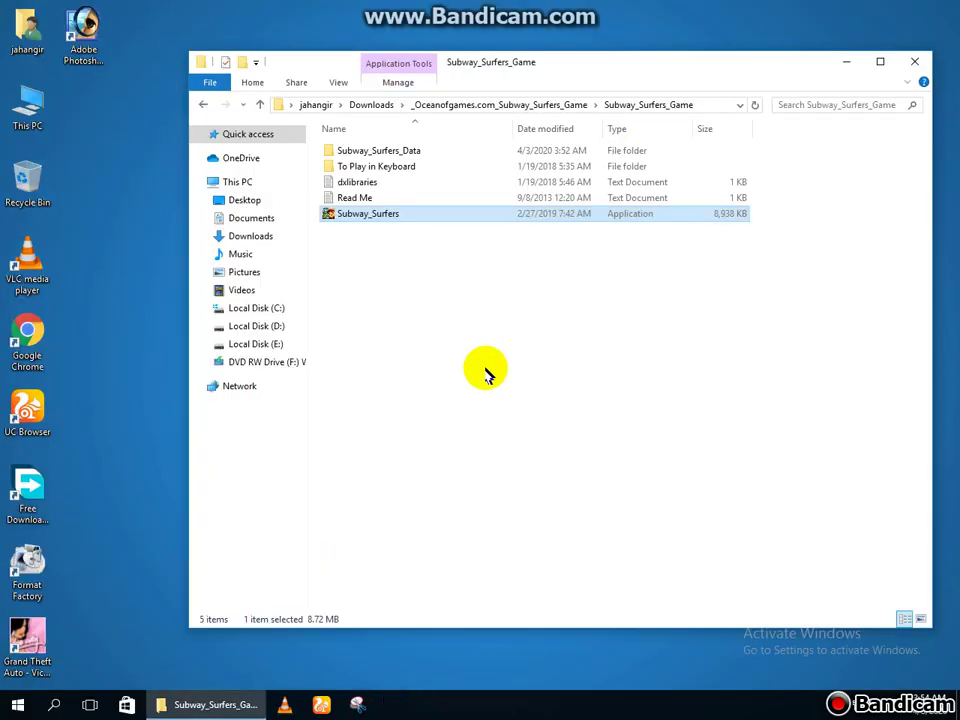
pyautogui.click(916, 63)
pyautogui.rightClick(371, 180)
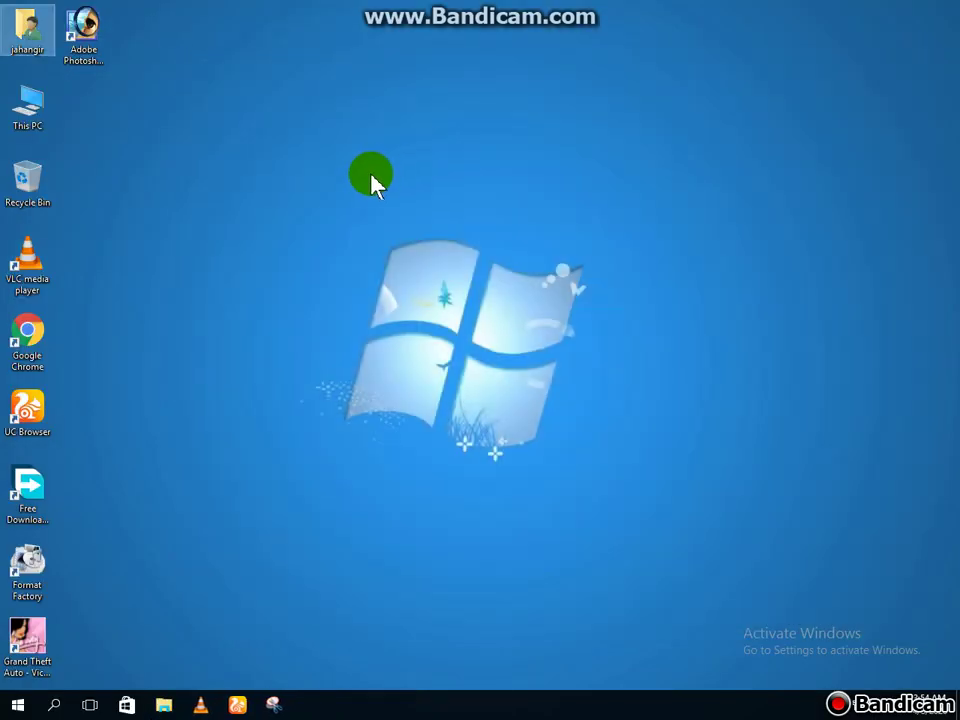
pyautogui.click(411, 219)
pyautogui.rightClick(313, 192)
pyautogui.click(366, 236)
pyautogui.rightClick(299, 180)
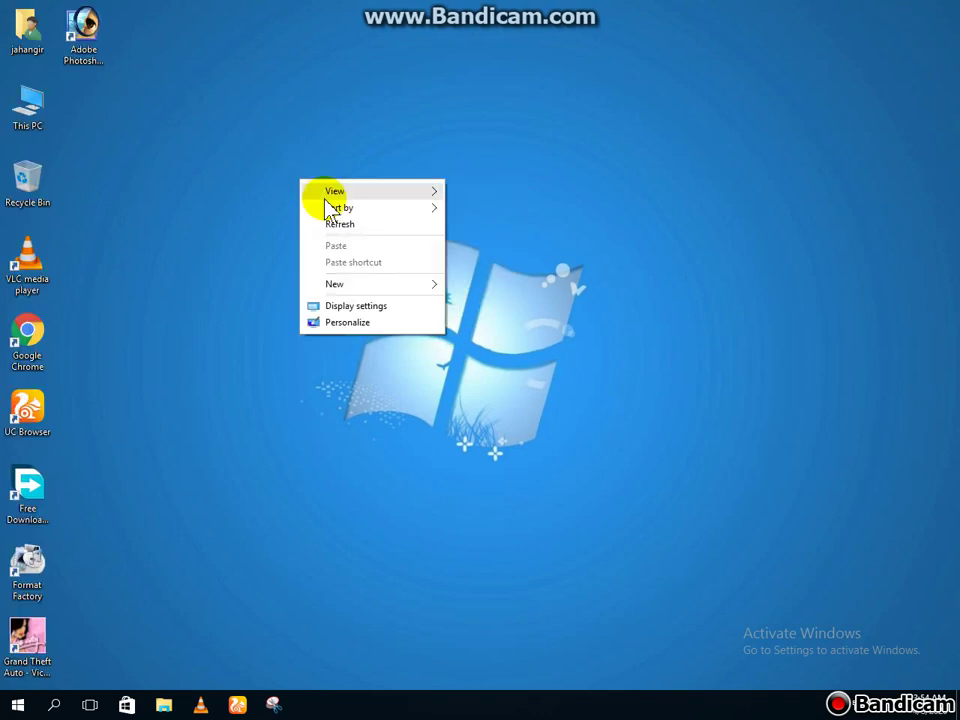
pyautogui.click(364, 231)
pyautogui.rightClick(268, 184)
pyautogui.click(345, 236)
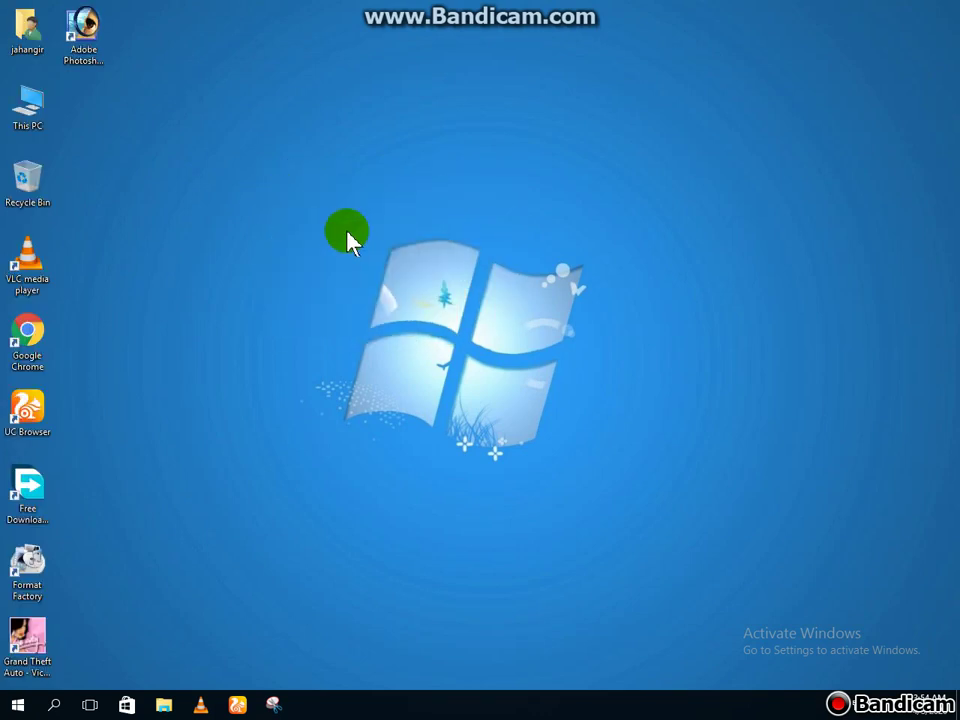
pyautogui.rightClick(324, 189)
pyautogui.click(377, 242)
pyautogui.rightClick(261, 191)
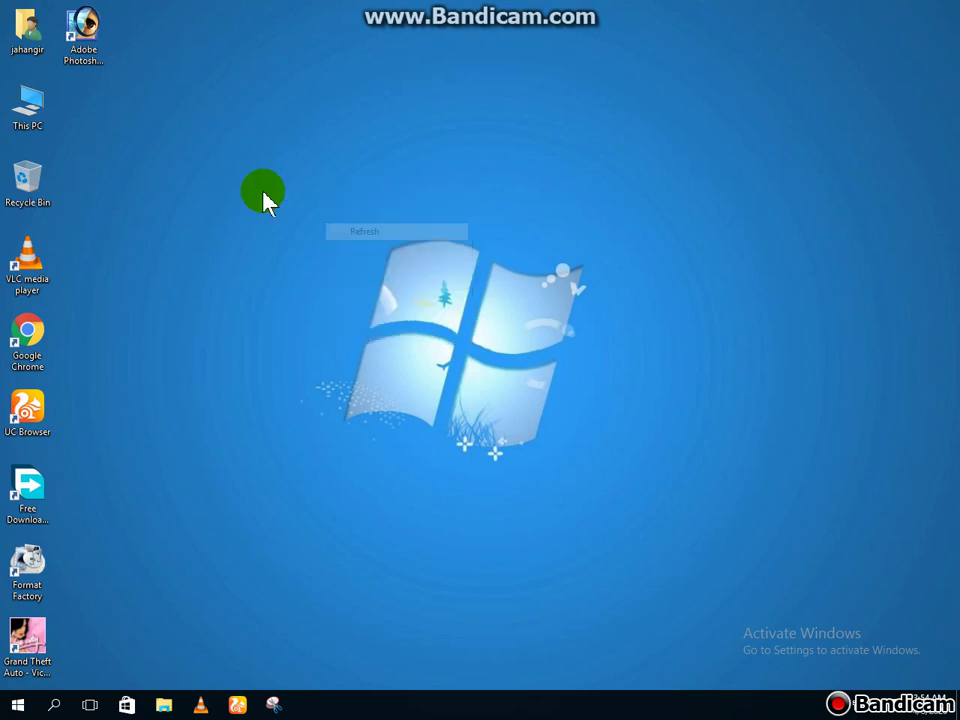
pyautogui.click(333, 235)
pyautogui.rightClick(257, 190)
pyautogui.click(317, 238)
pyautogui.rightClick(249, 184)
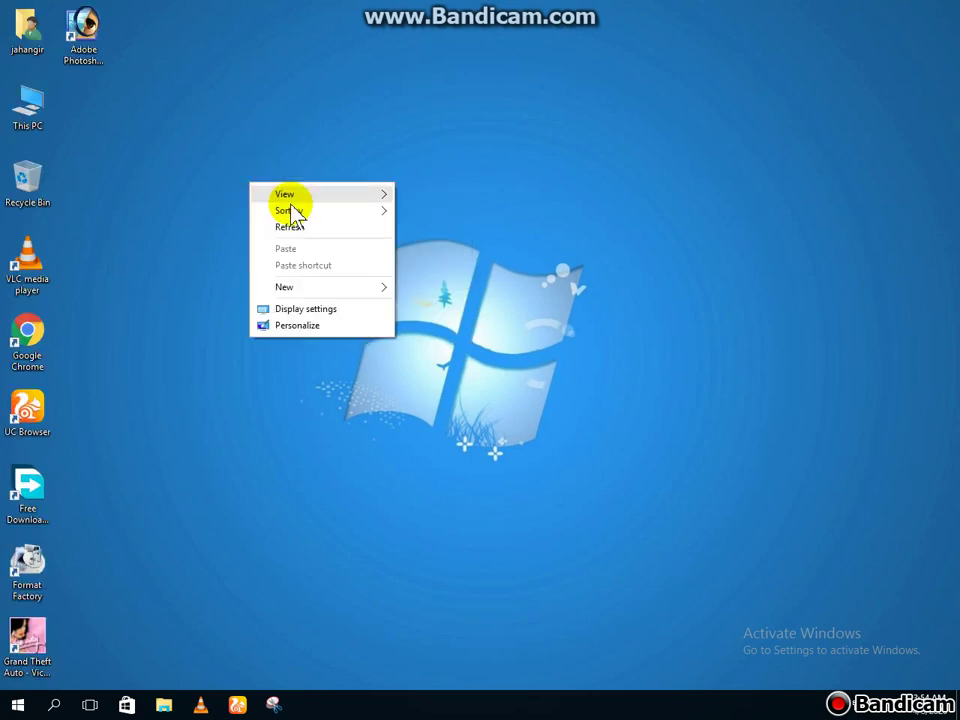
pyautogui.click(316, 230)
pyautogui.rightClick(226, 164)
pyautogui.click(277, 210)
pyautogui.rightClick(277, 209)
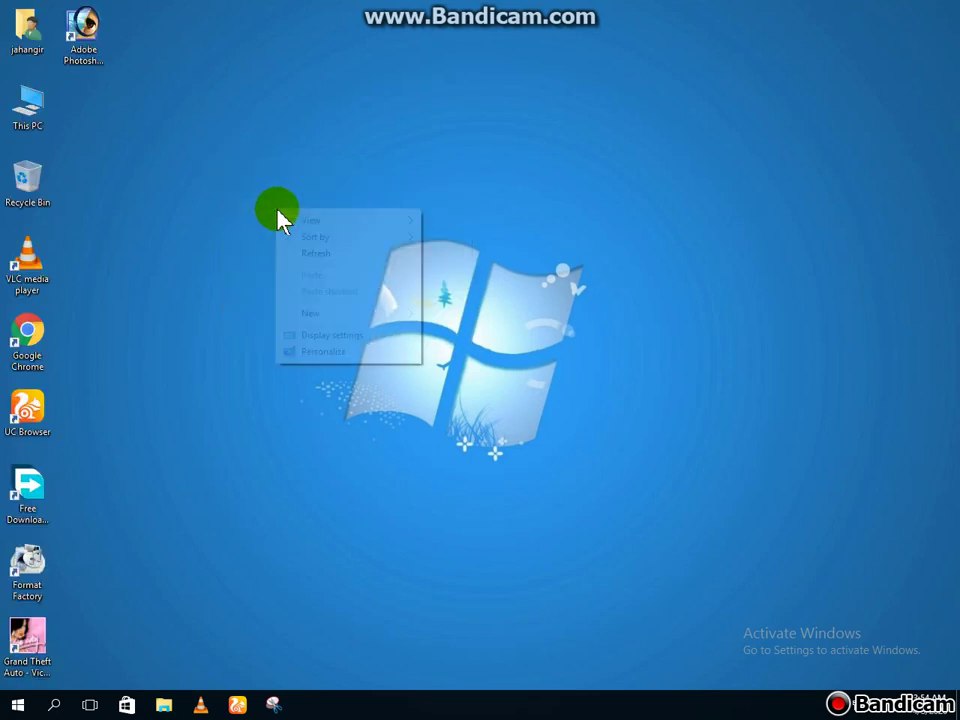
pyautogui.click(305, 253)
pyautogui.moveTo(124, 86); pyautogui.dragTo(942, 650)
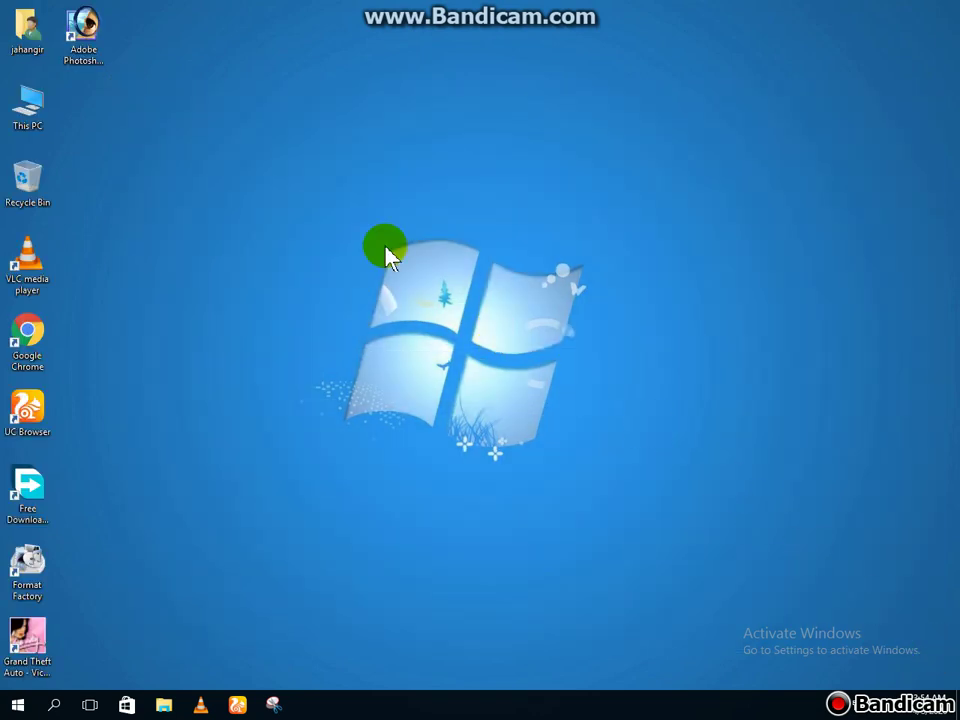
pyautogui.moveTo(146, 111); pyautogui.dragTo(678, 522)
pyautogui.moveTo(173, 91); pyautogui.dragTo(110, 118)
pyautogui.rightClick(381, 127)
pyautogui.click(449, 163)
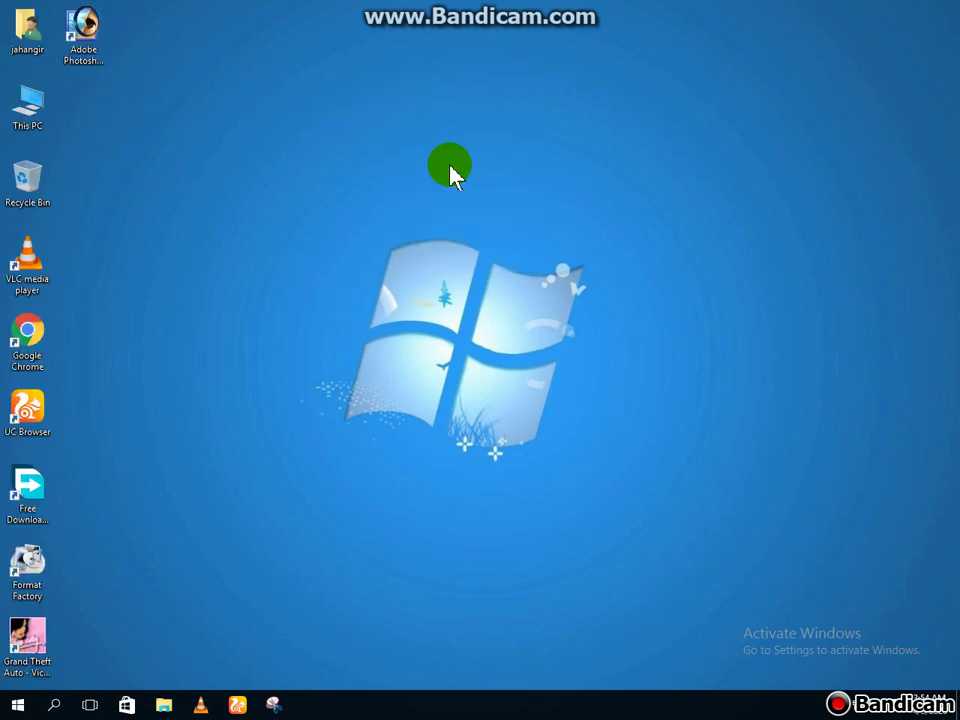